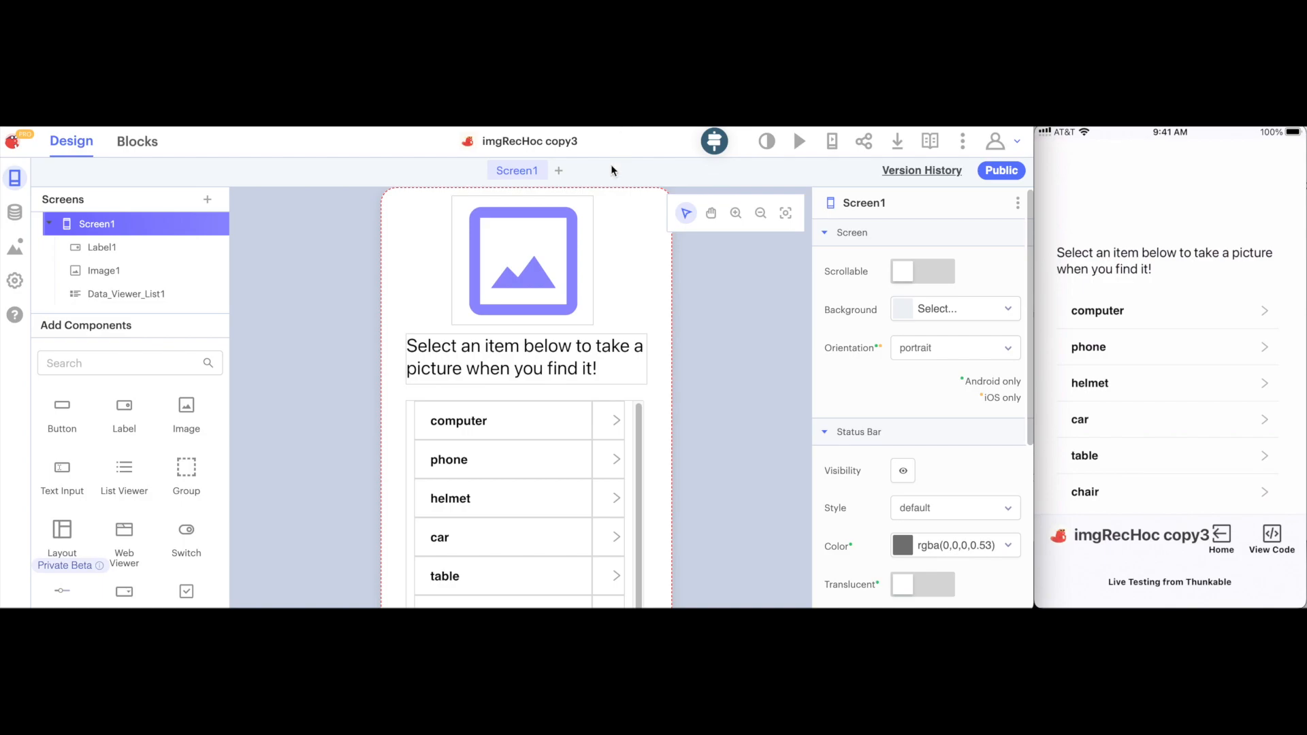
Step: Add a new screen named Splash Screen and place it ahead of Screen1 in the project
click(560, 171)
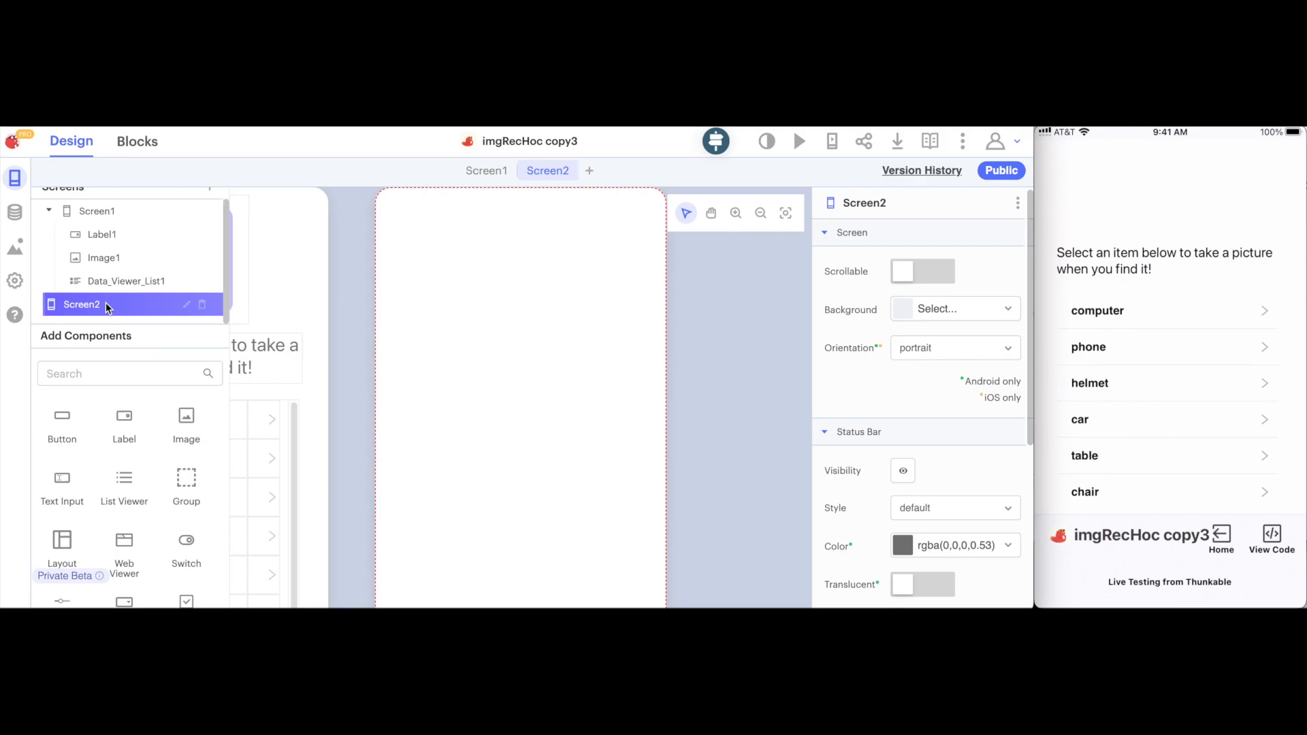
drag(105, 303, 114, 206)
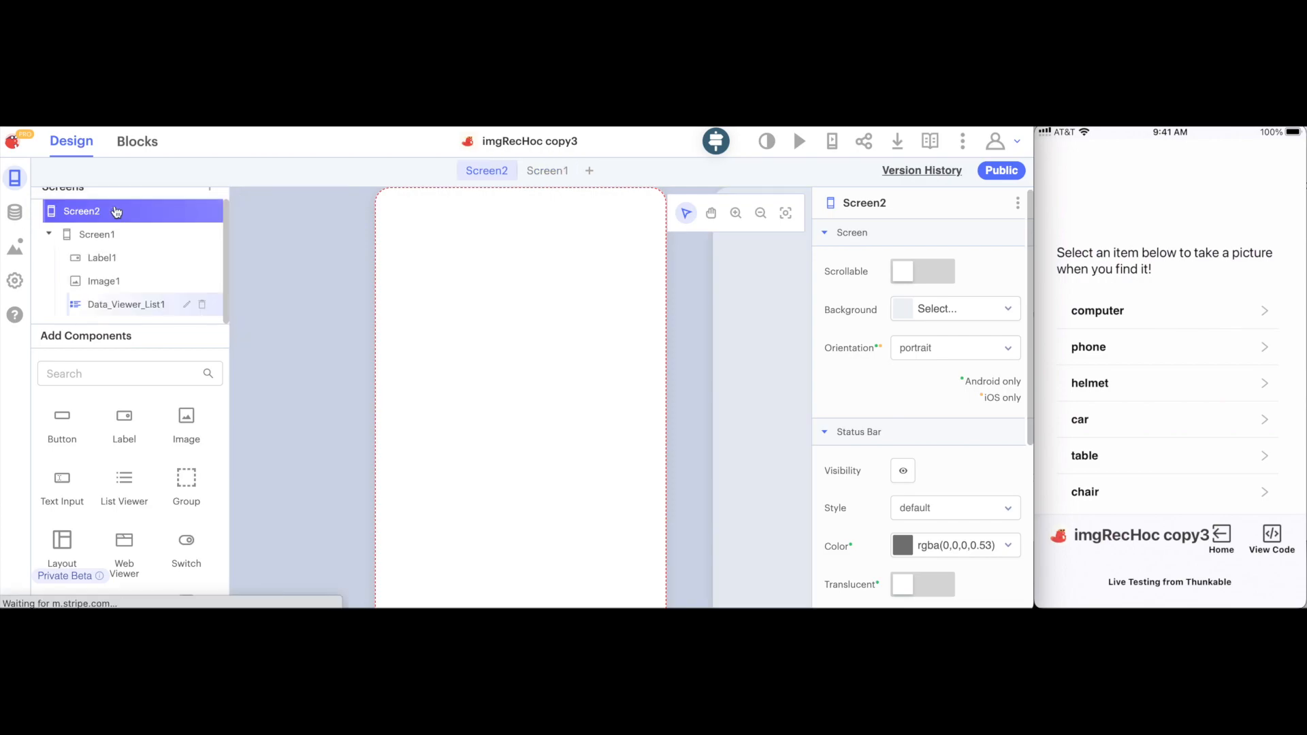
click(868, 204)
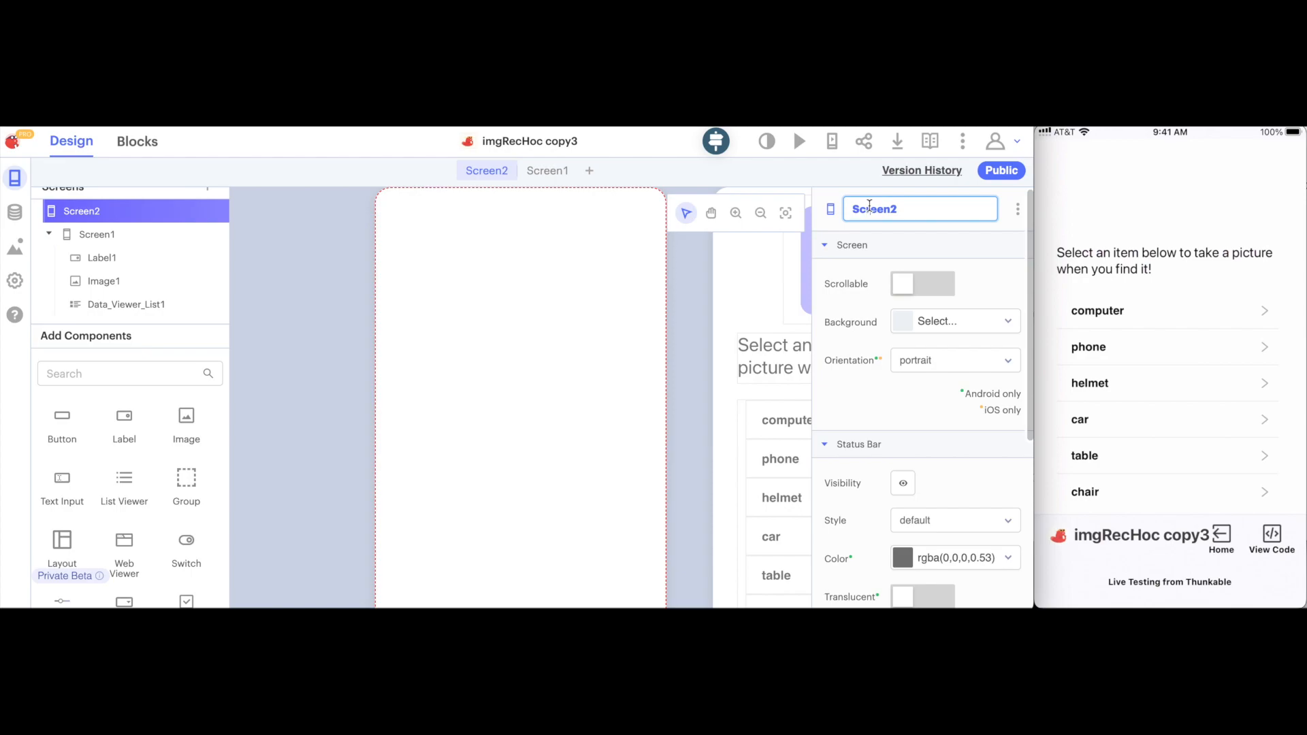
text(Splash Scree)
key(Return)
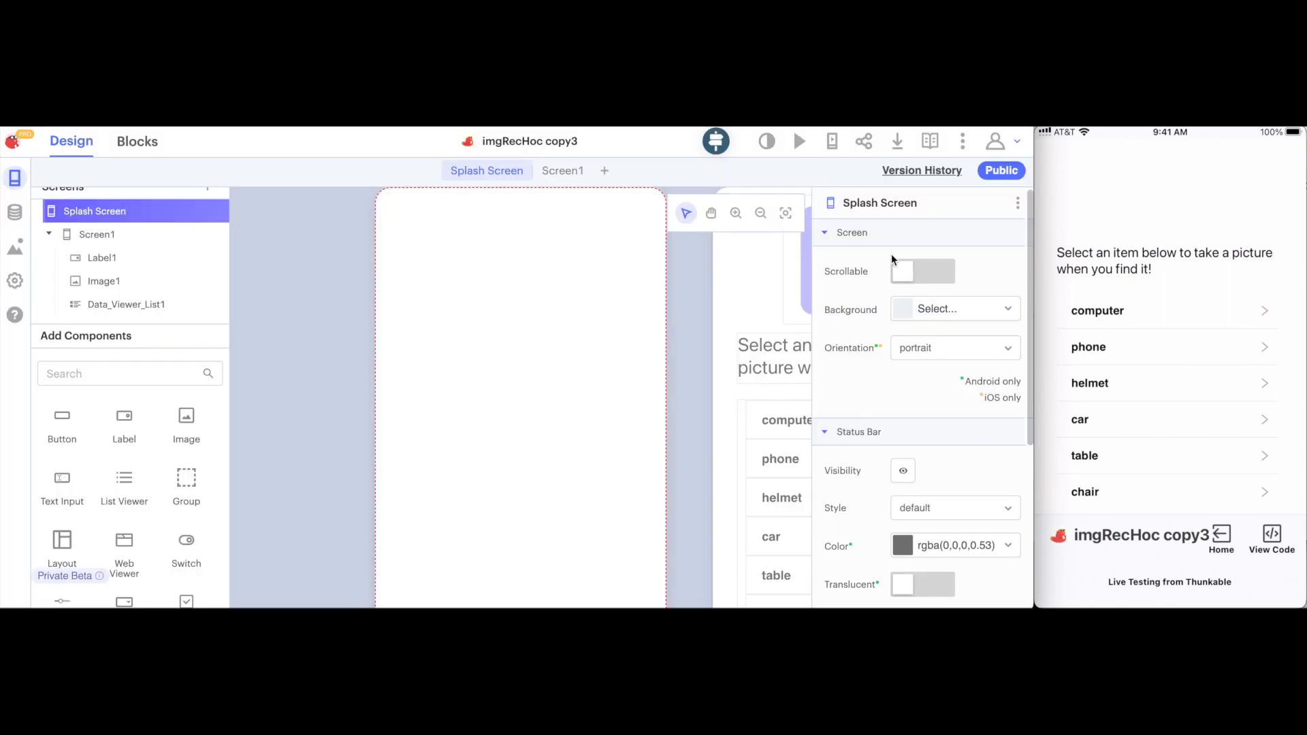
Step: Set the Splash Screen's background to the splashScreen.png image using its copied URL
click(927, 308)
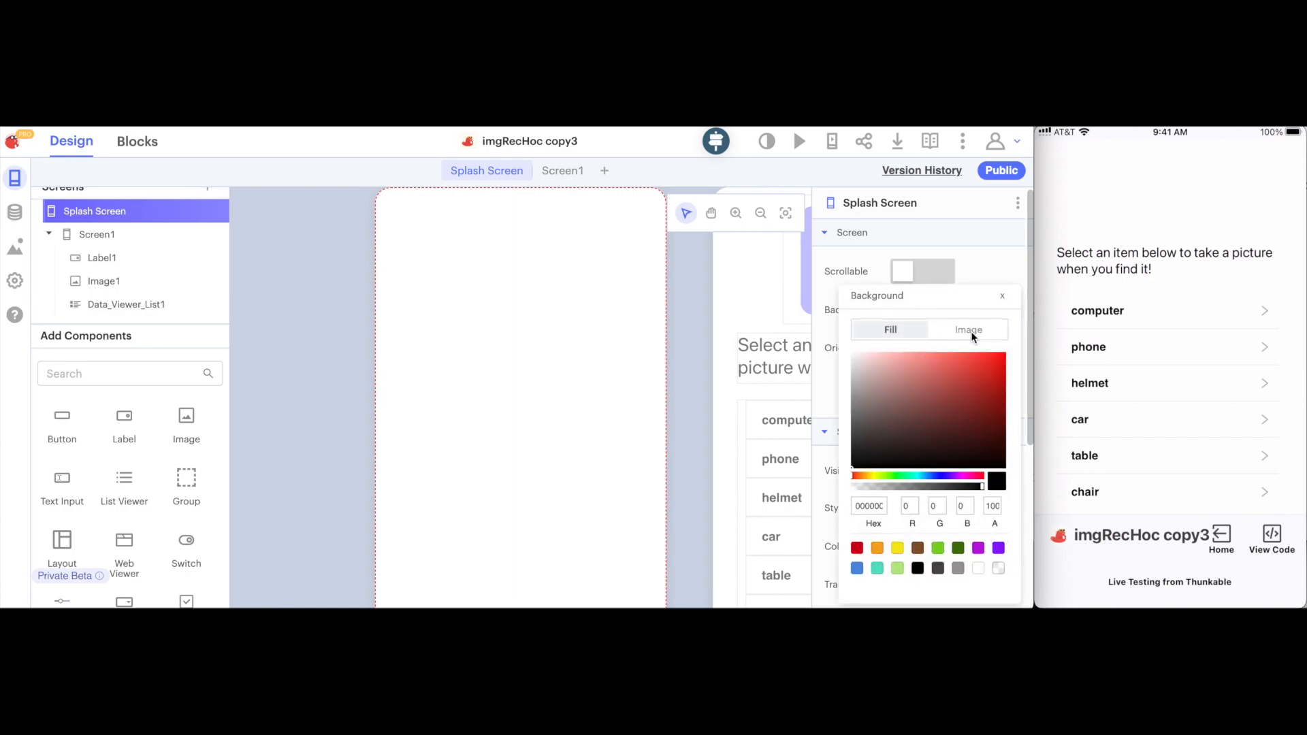
click(971, 332)
click(900, 504)
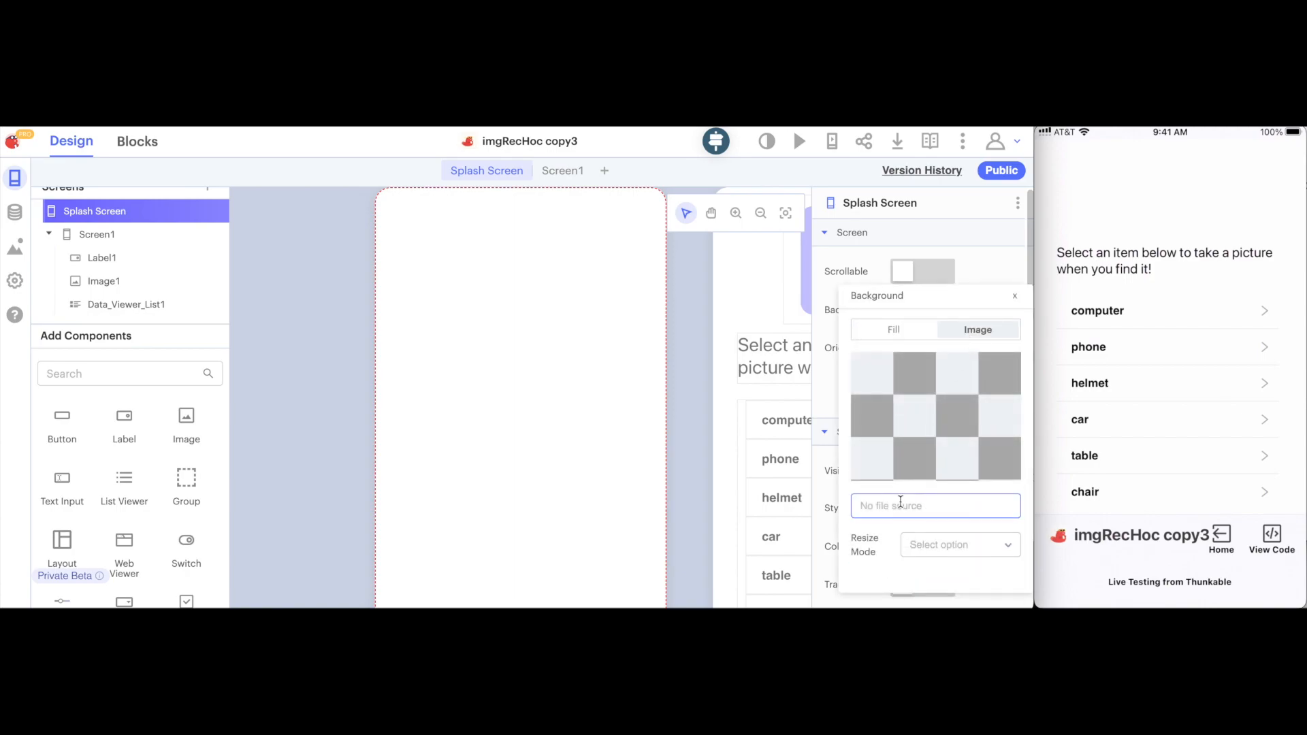
key(ctrl+v)
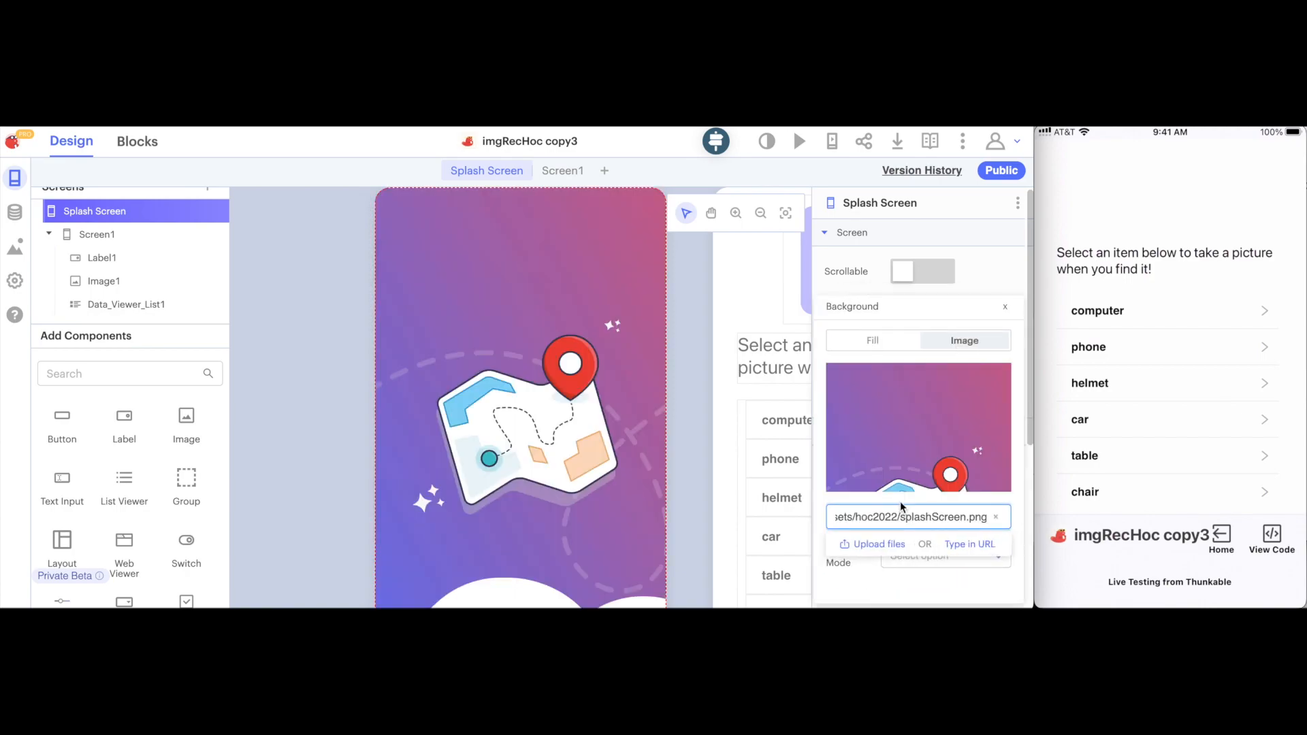
click(699, 385)
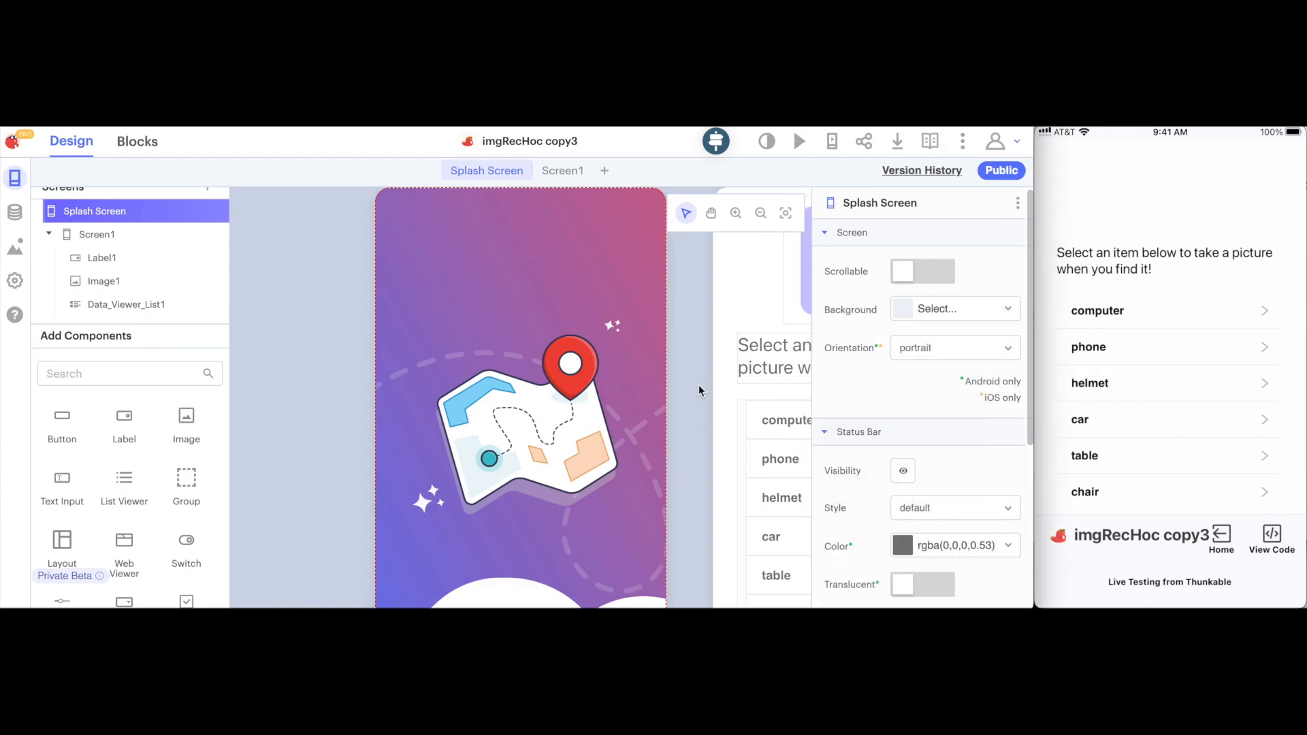
Step: Add a label reading "Scavenger Hunt App" above the map on the Splash Screen and stretch it across the full screen width
drag(122, 423, 452, 251)
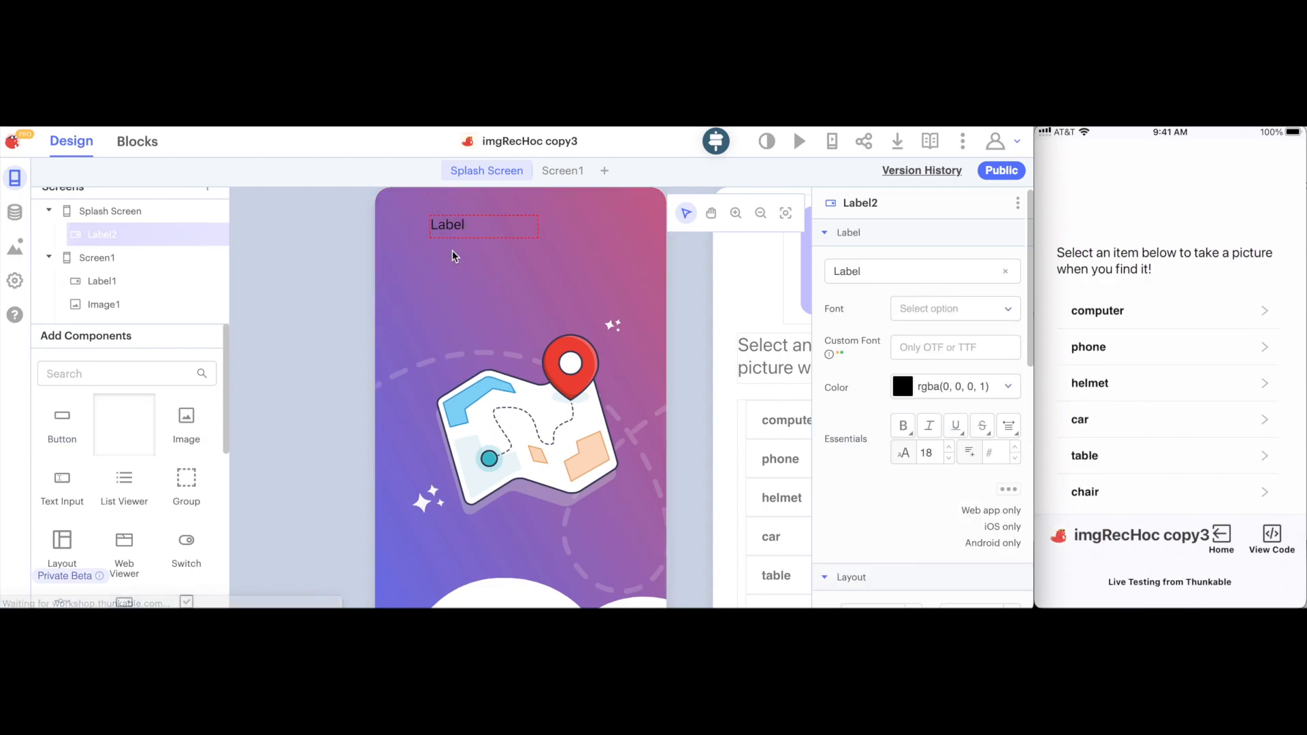
double_click(862, 270)
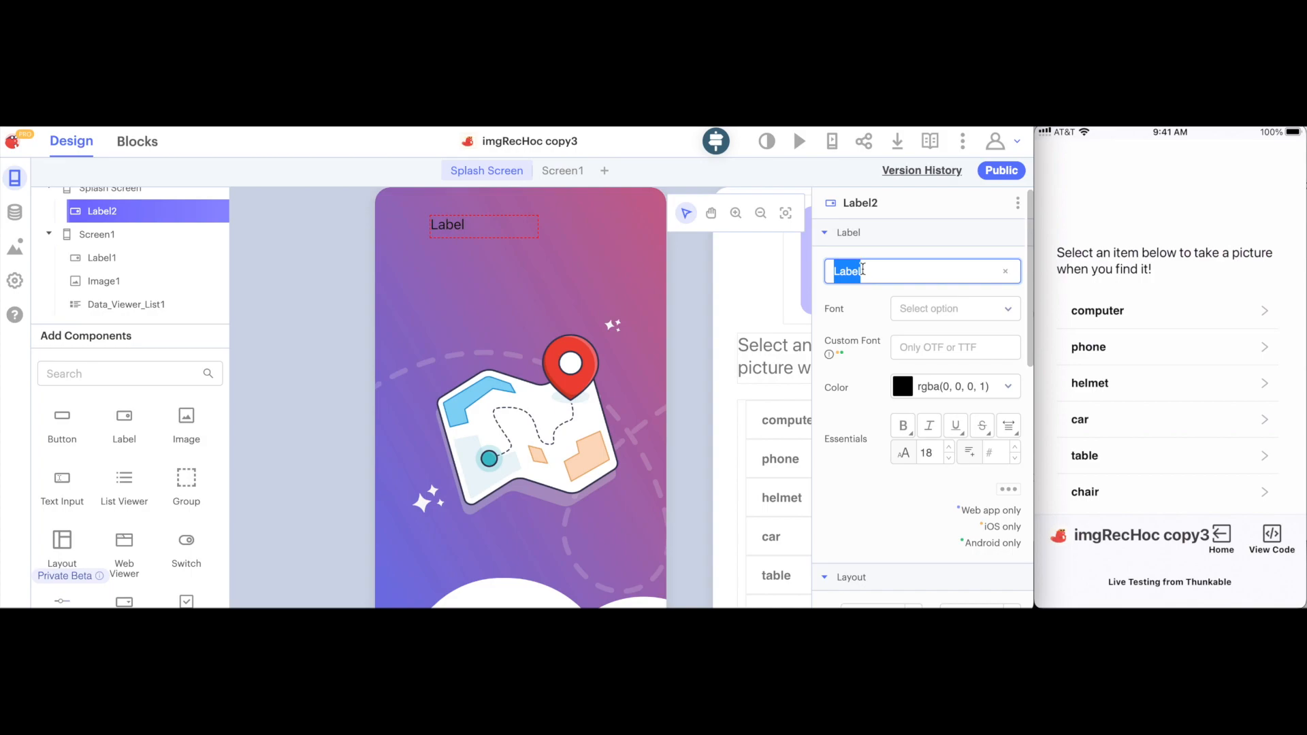
text(Scave)
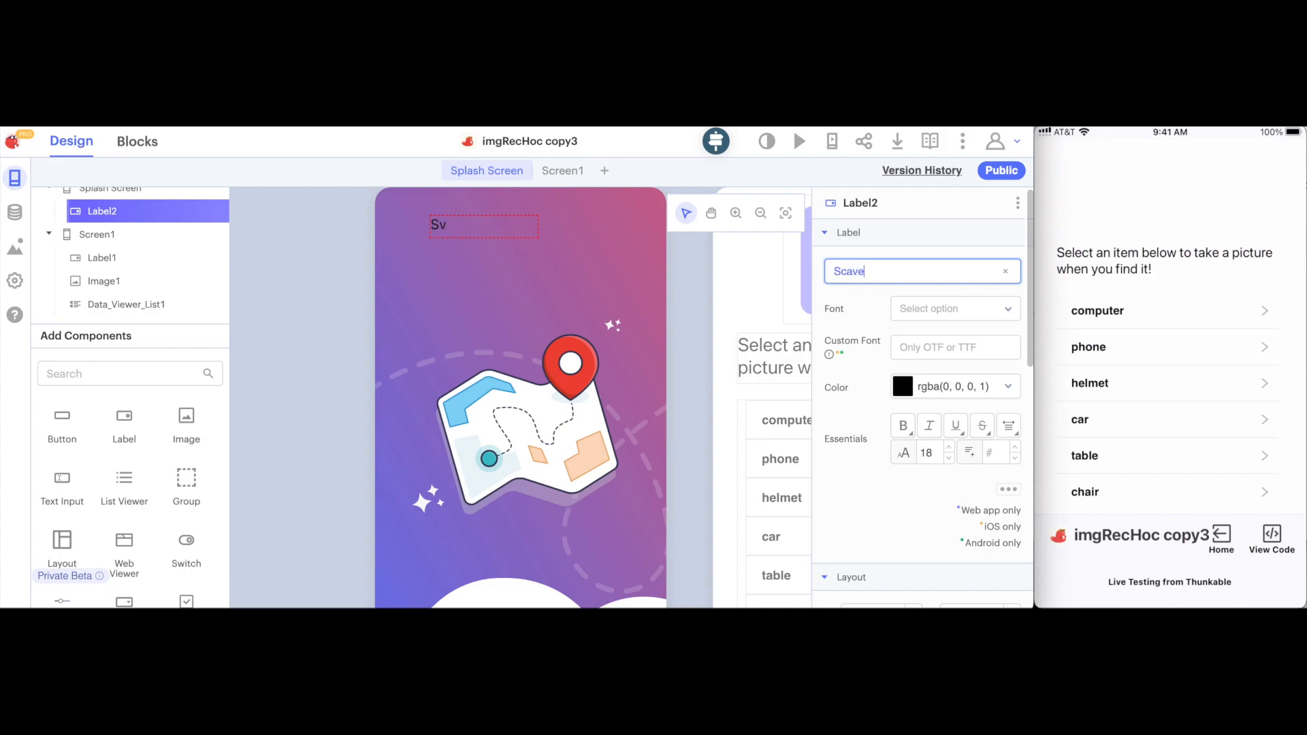
text(nger Hunt App)
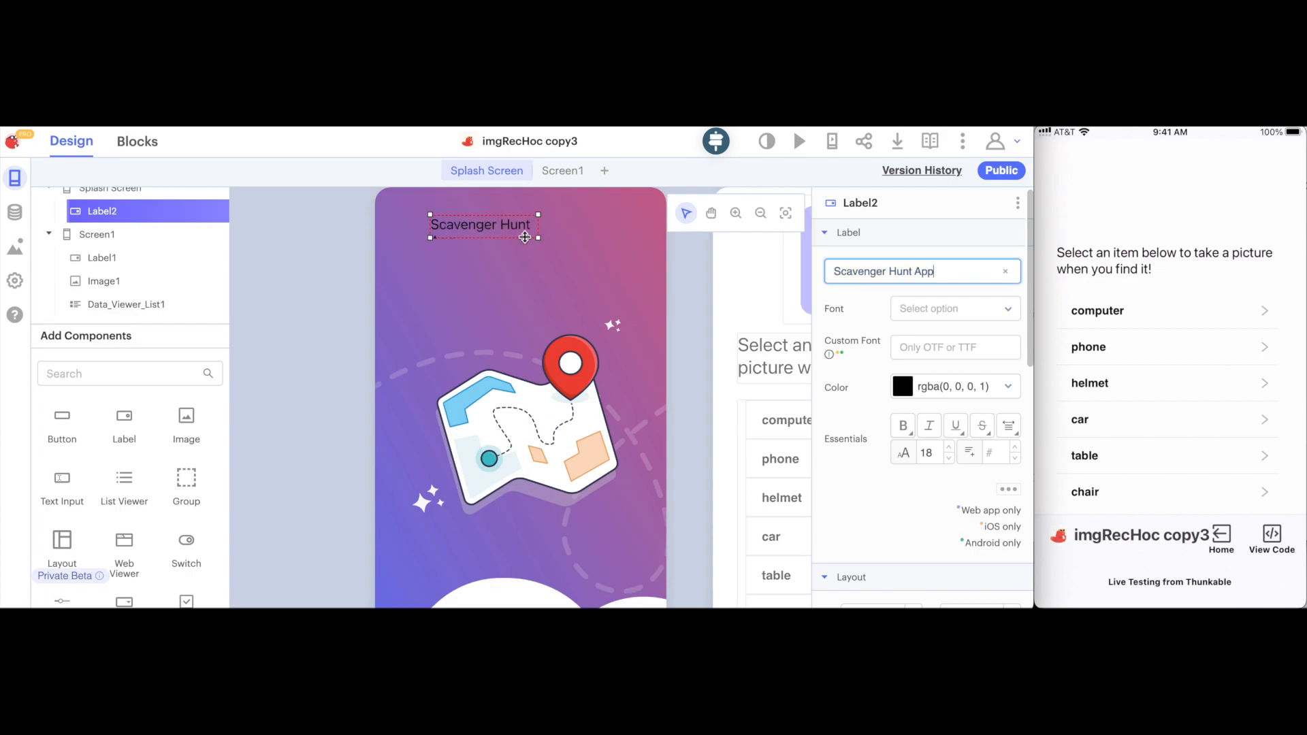
drag(516, 230, 670, 276)
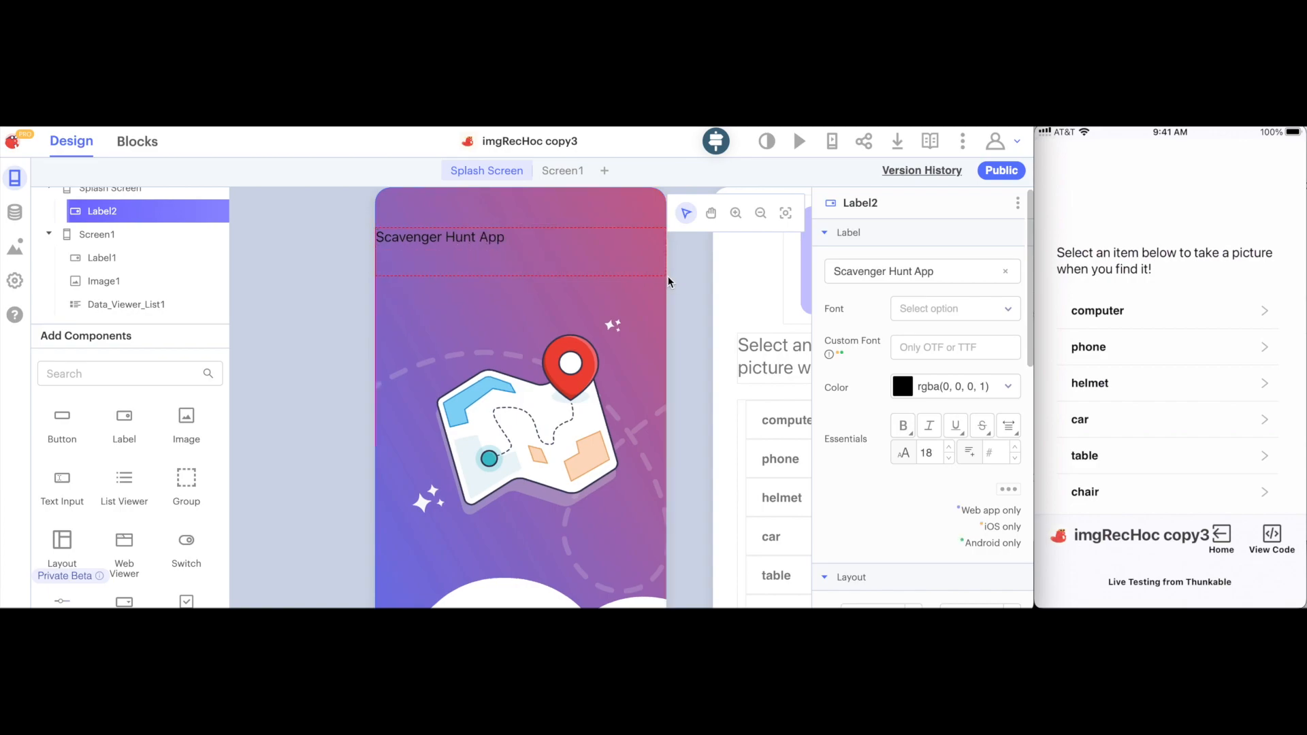
drag(668, 277, 668, 277)
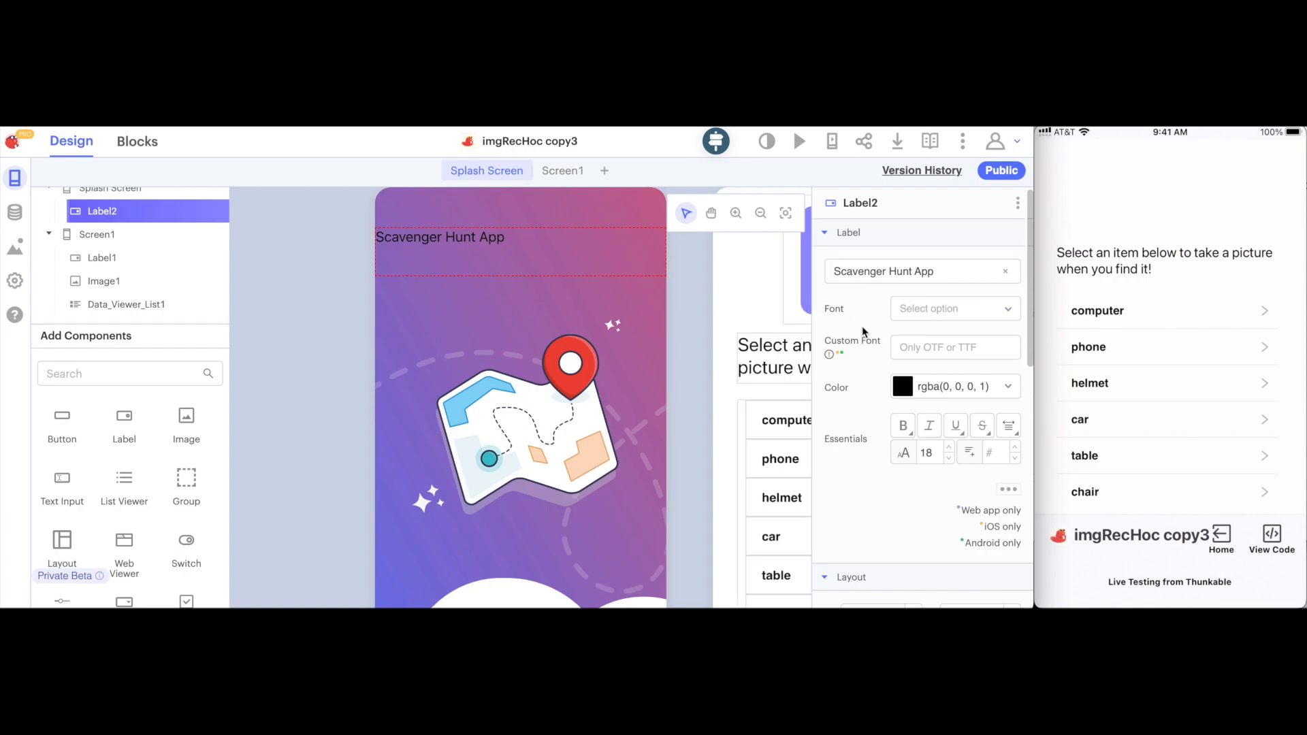
Step: Set the title label's font to Poppins and its text color to white
click(937, 309)
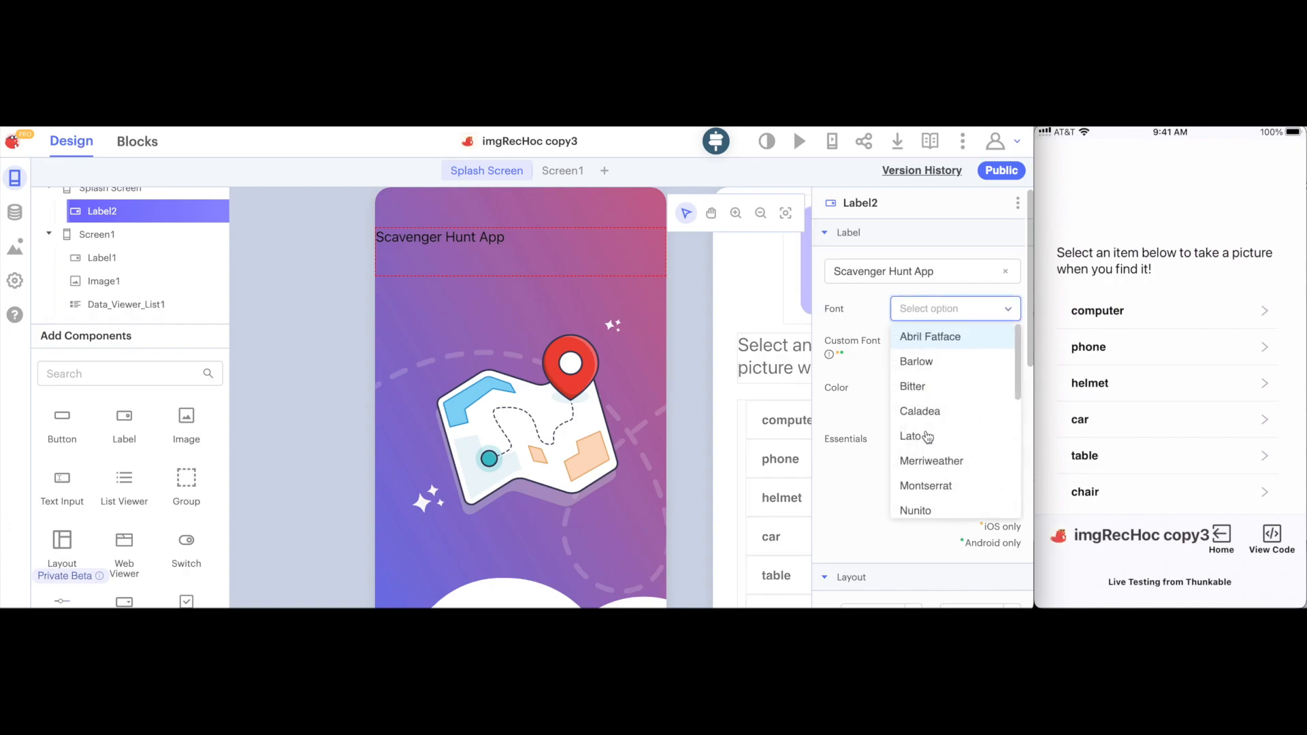
scroll(927, 436, down, 1)
scroll(928, 436, down, 2)
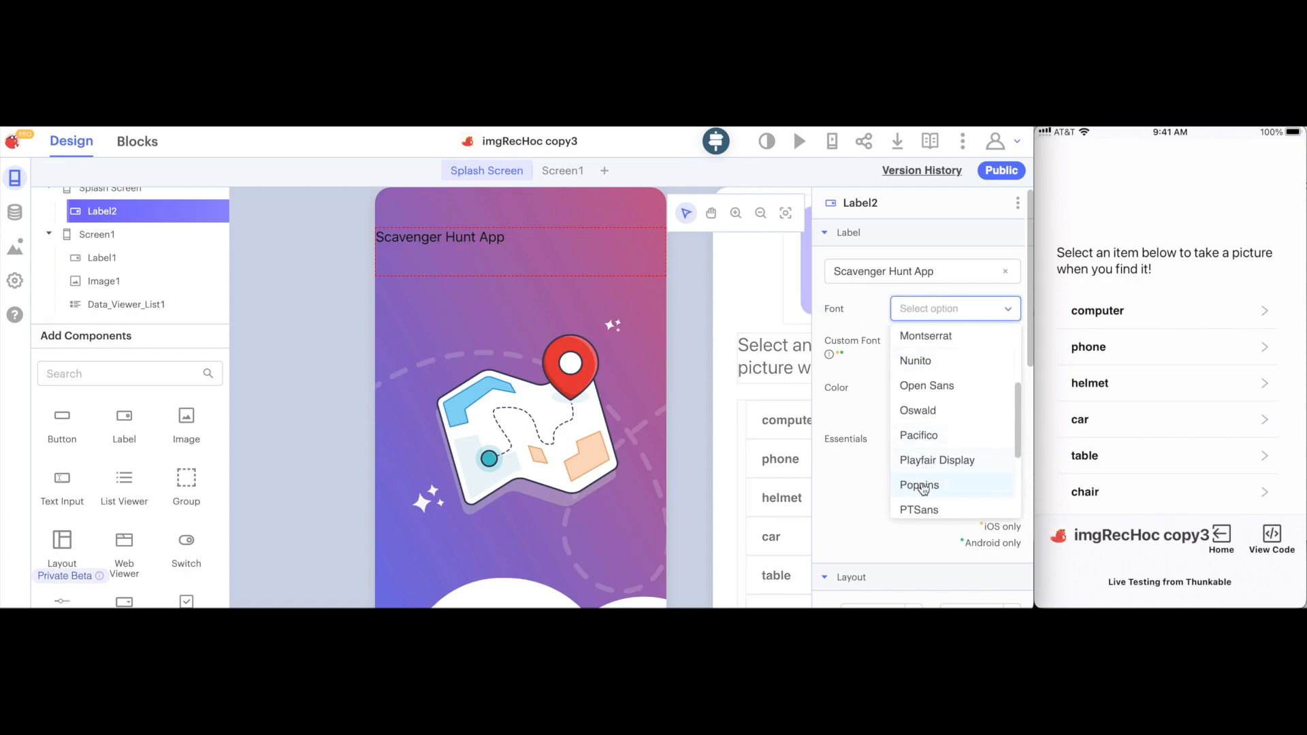
click(921, 485)
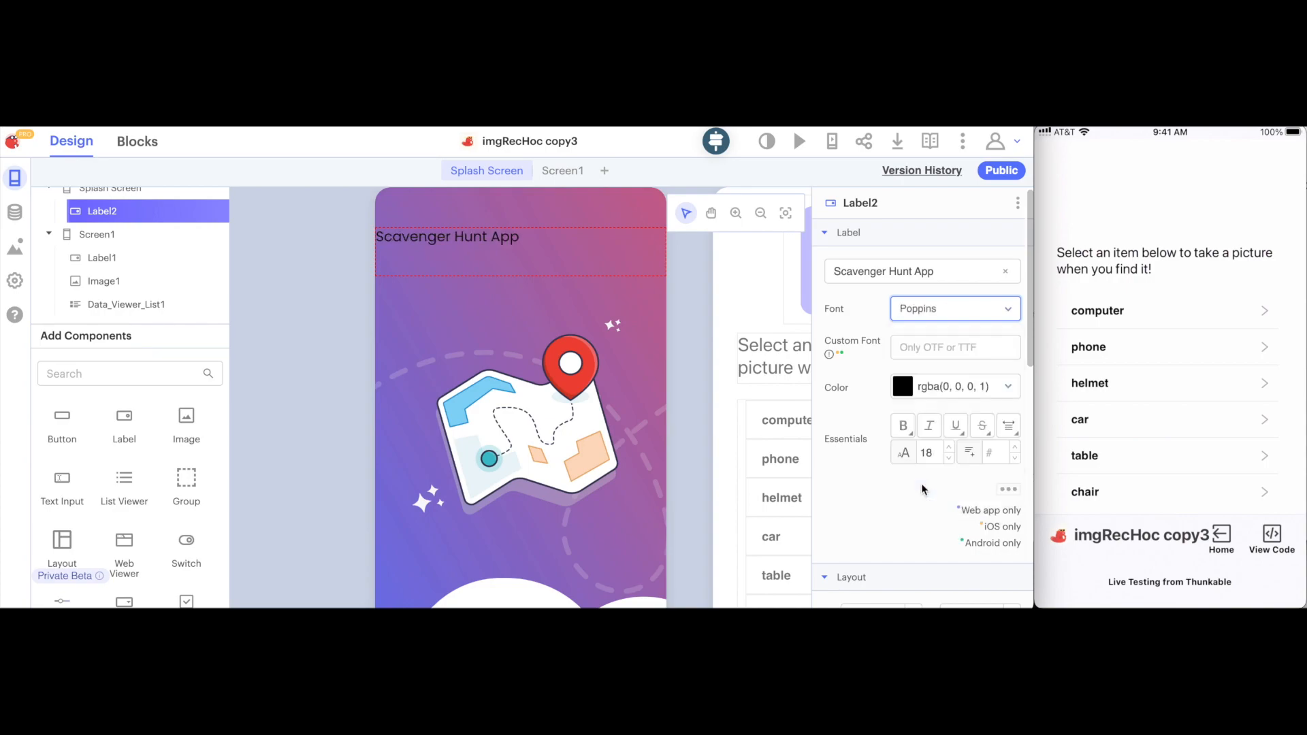
click(955, 390)
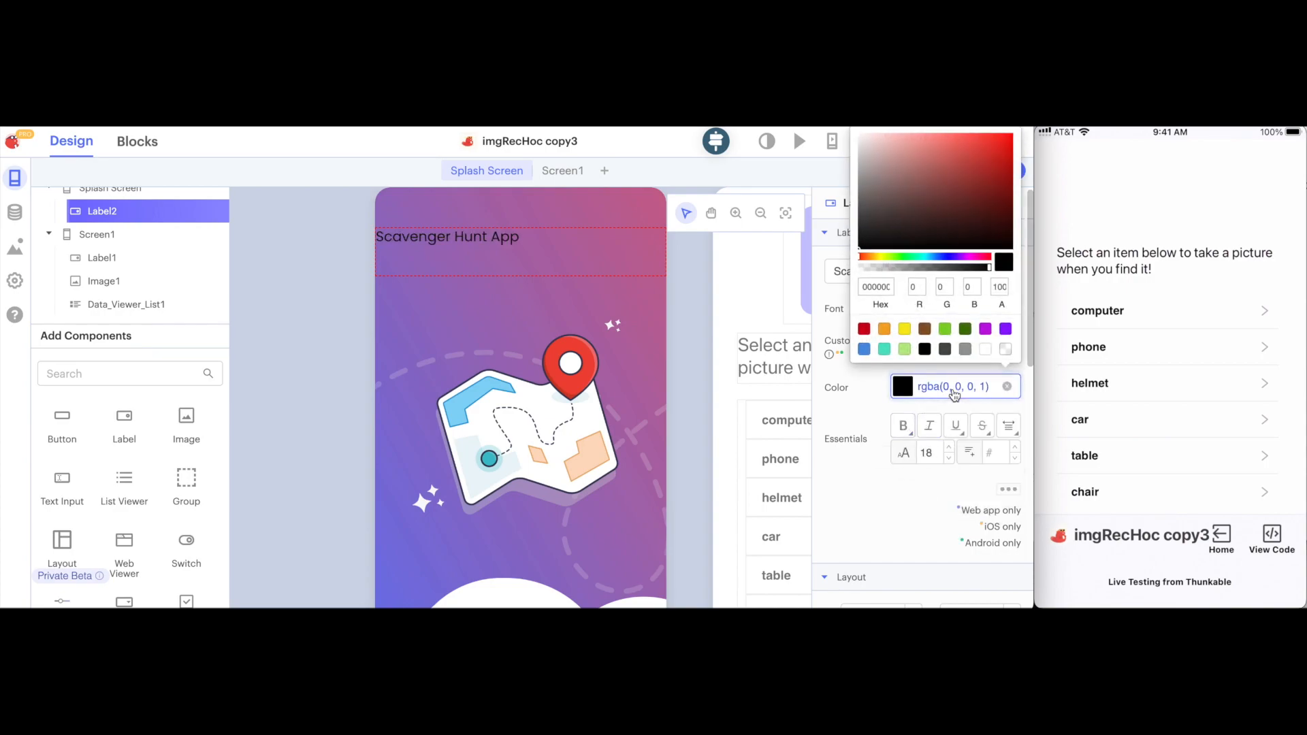
click(986, 350)
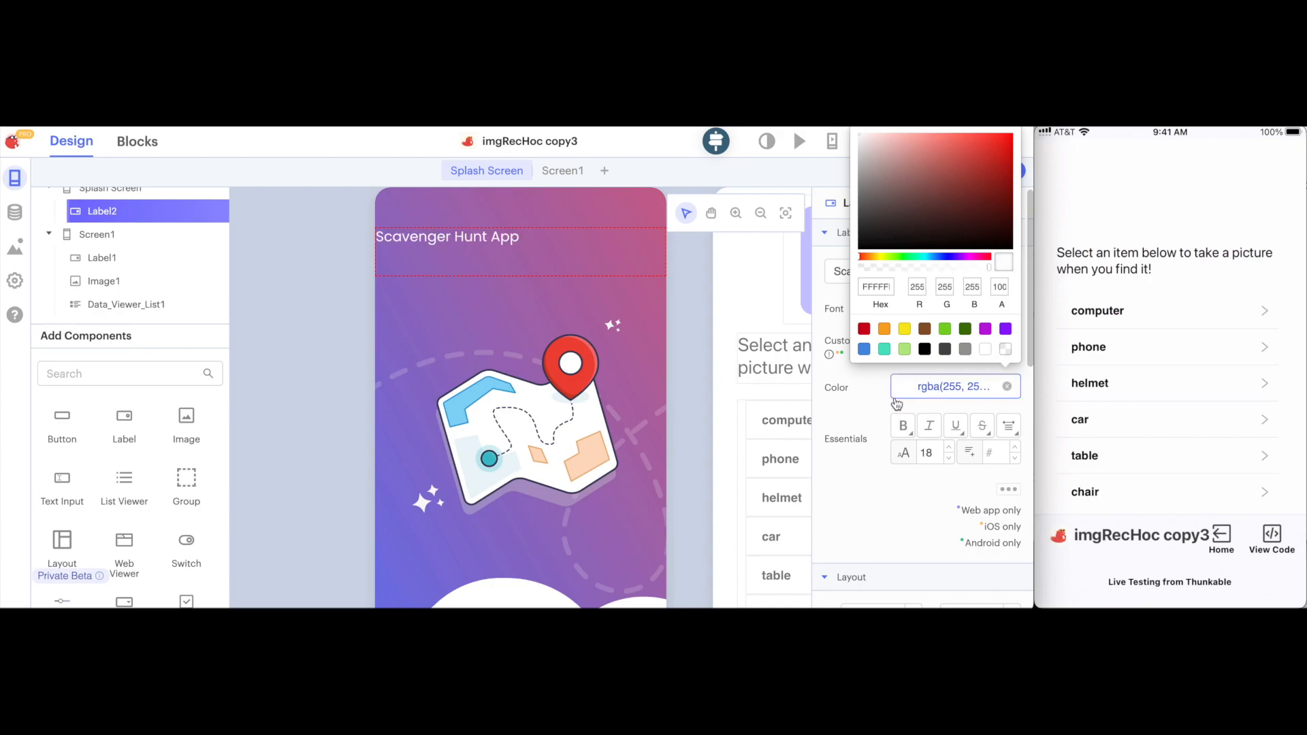
Step: Make the title label bold and set its font size to 32
click(902, 429)
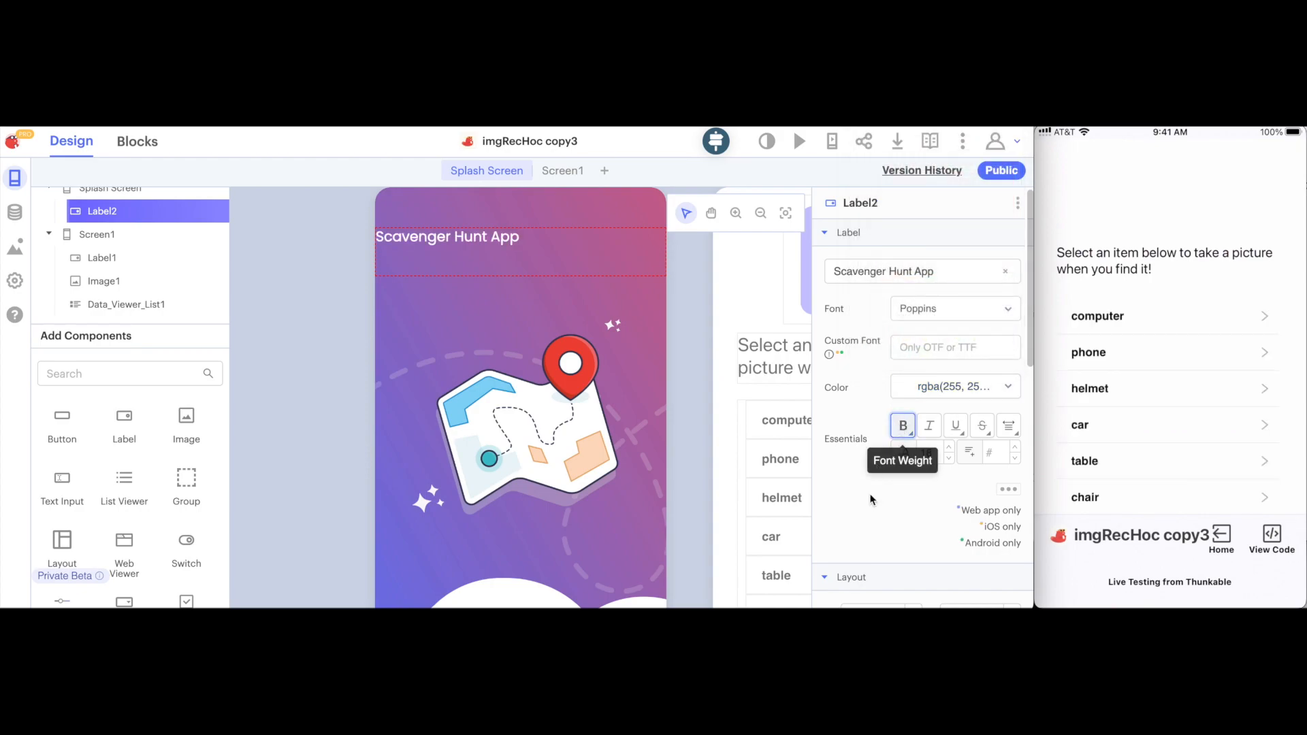
double_click(927, 454)
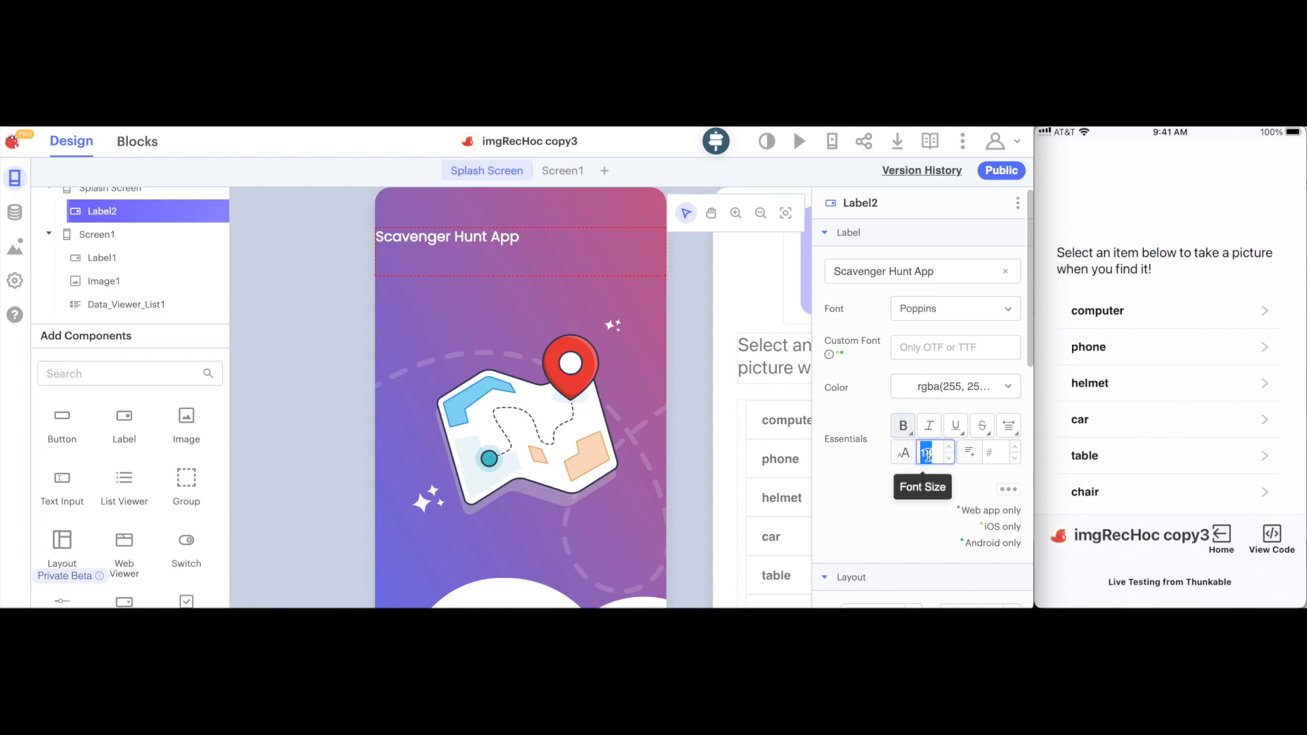
text(32)
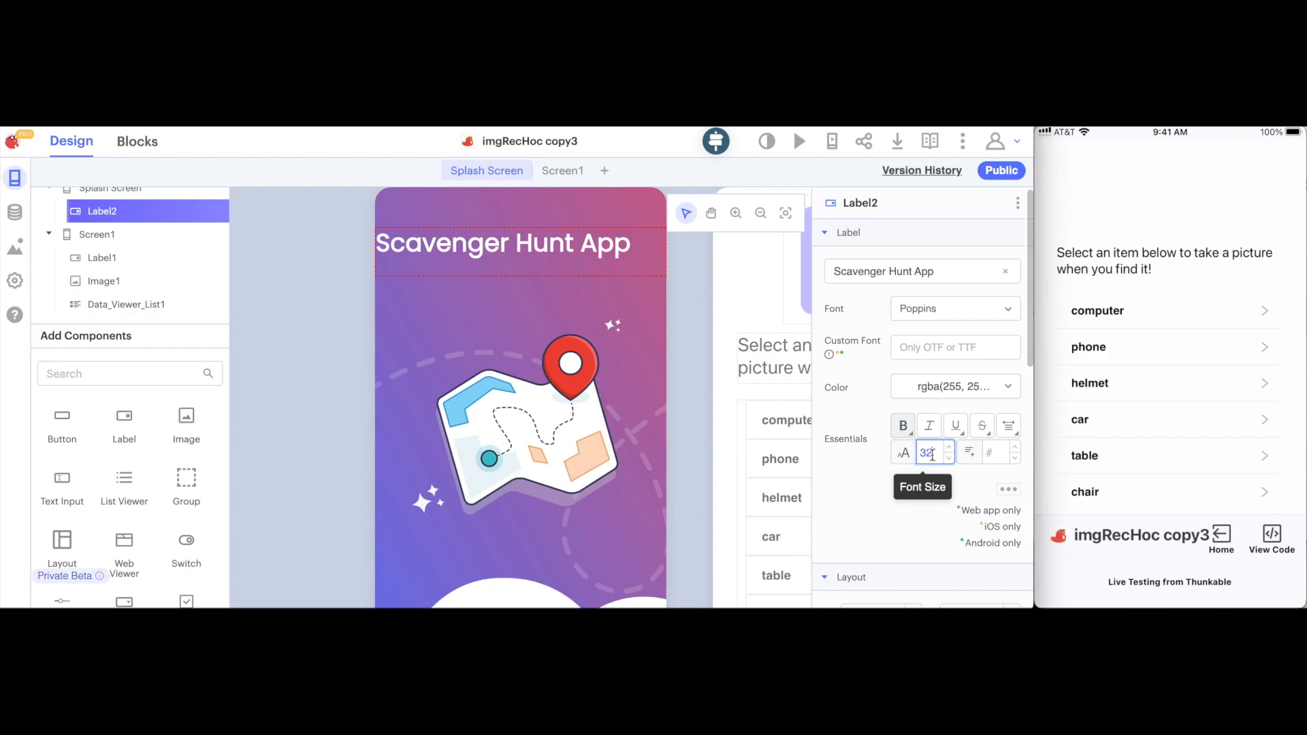
Step: Center the title label's text and set its font size to 27
click(1012, 430)
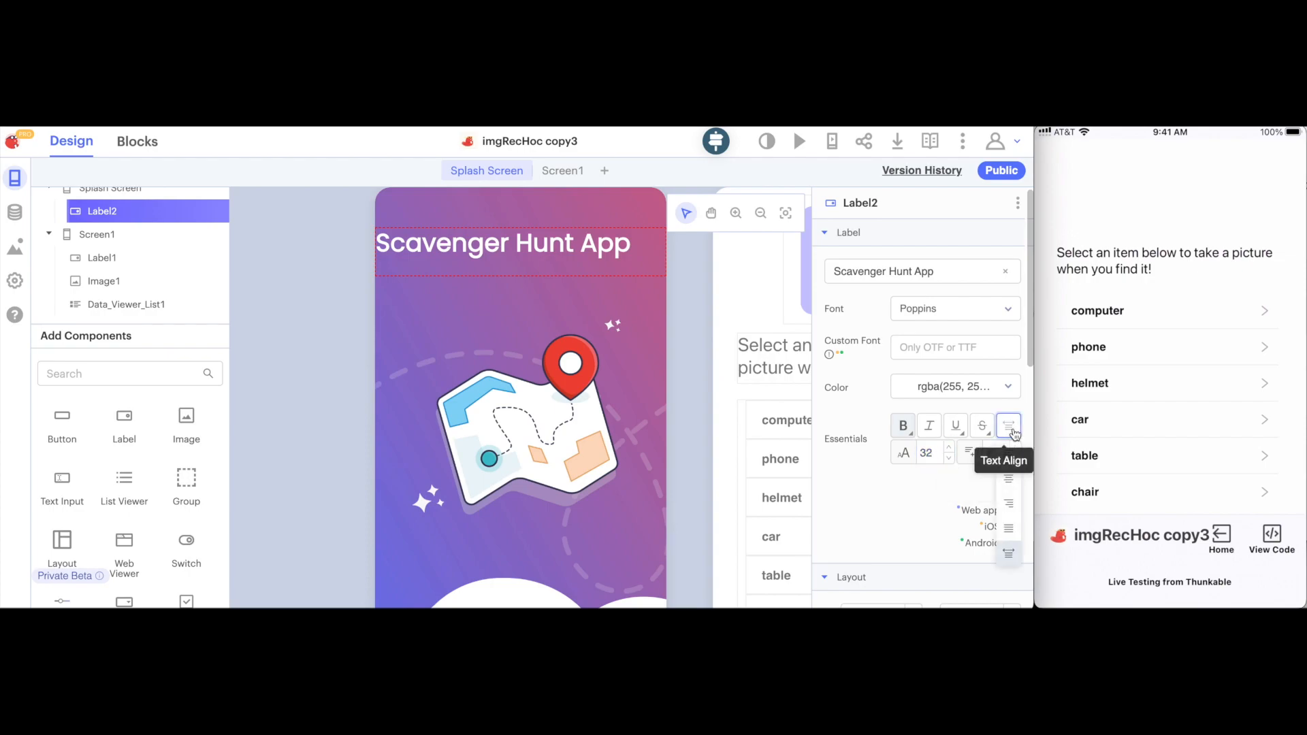
click(1012, 484)
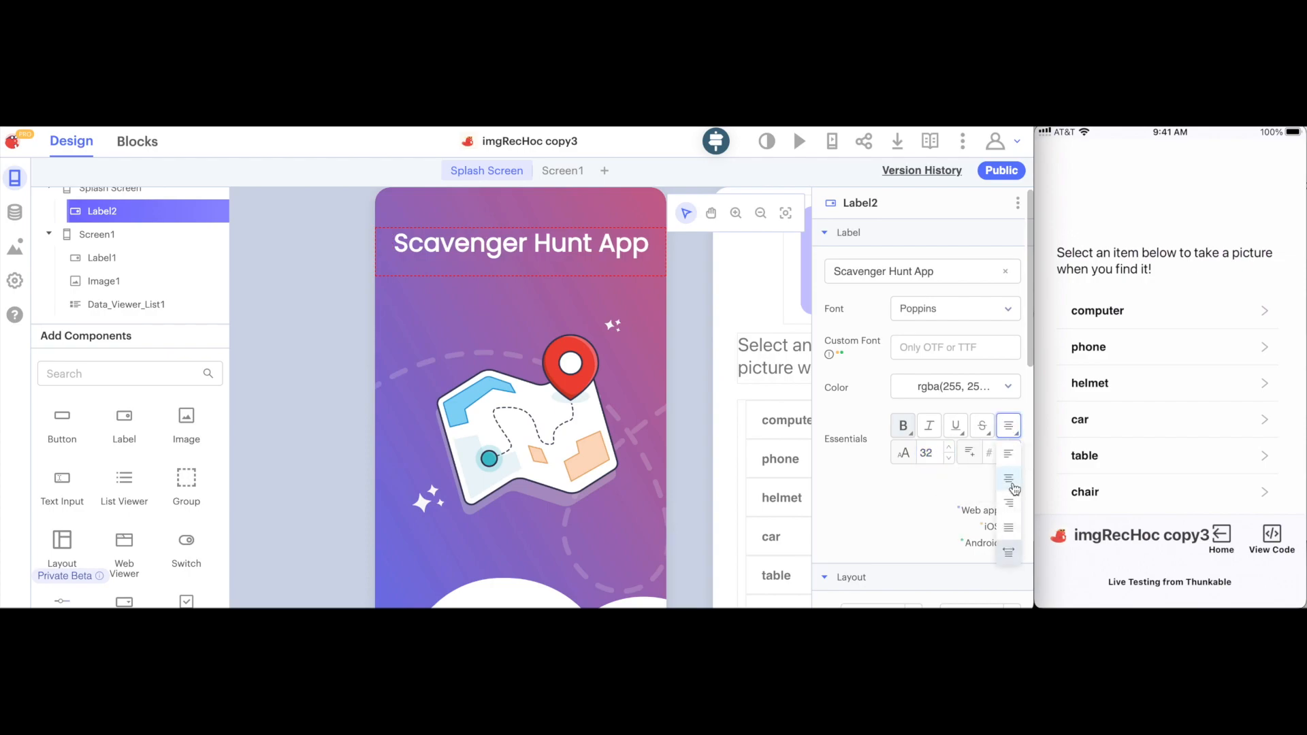
double_click(937, 455)
text(27)
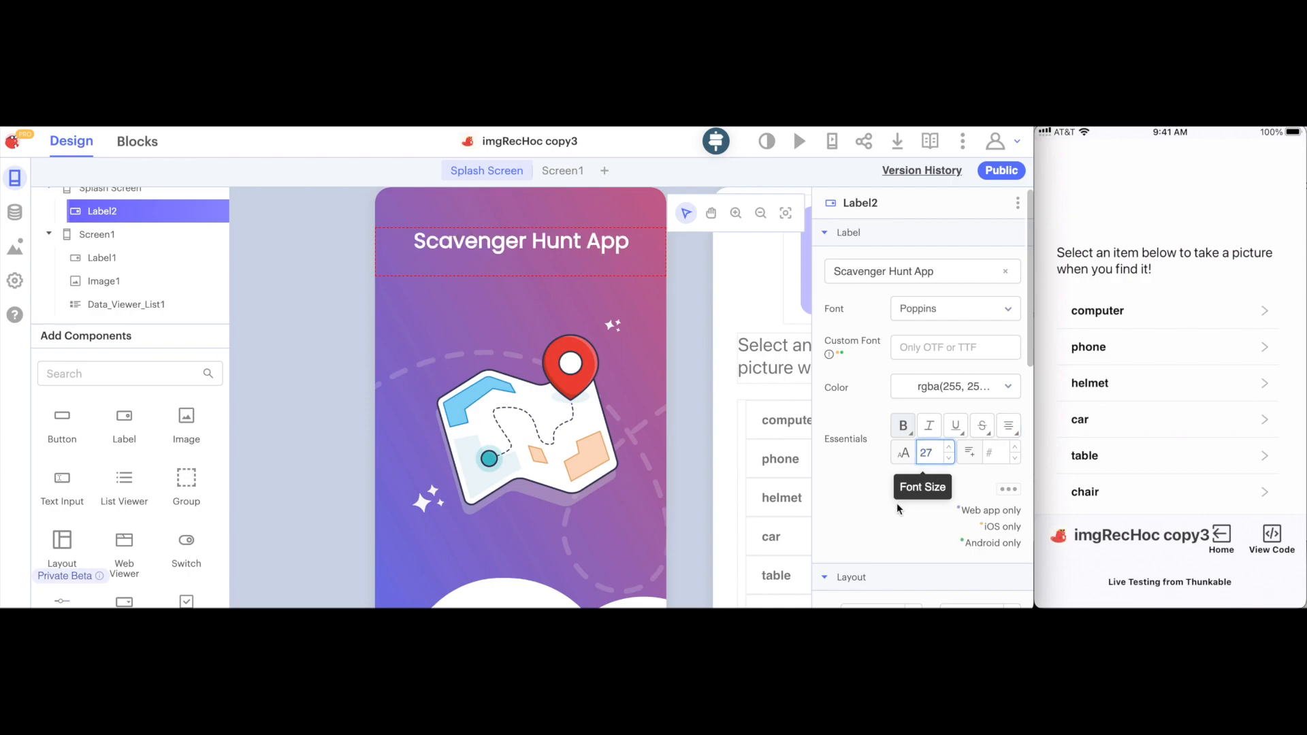
click(877, 506)
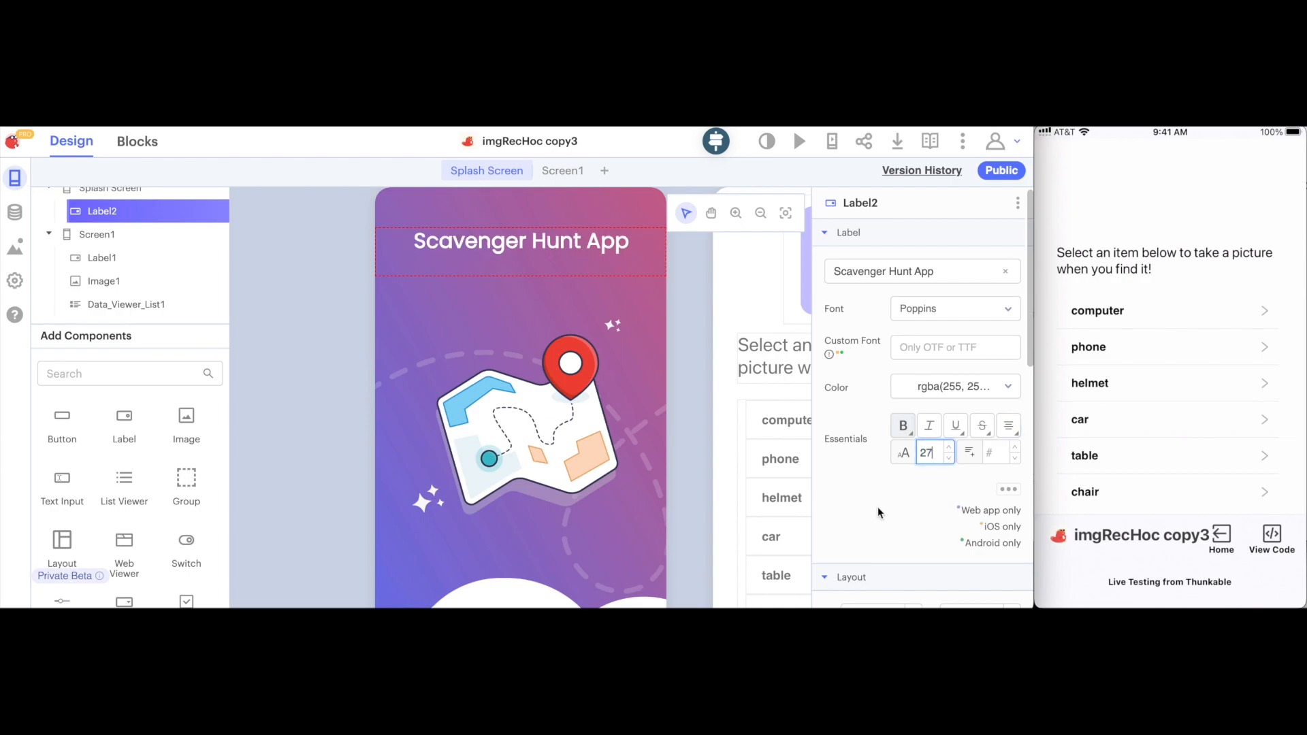
Step: View the live device testing information for previewing the splash screen on a phone, and close it
click(832, 141)
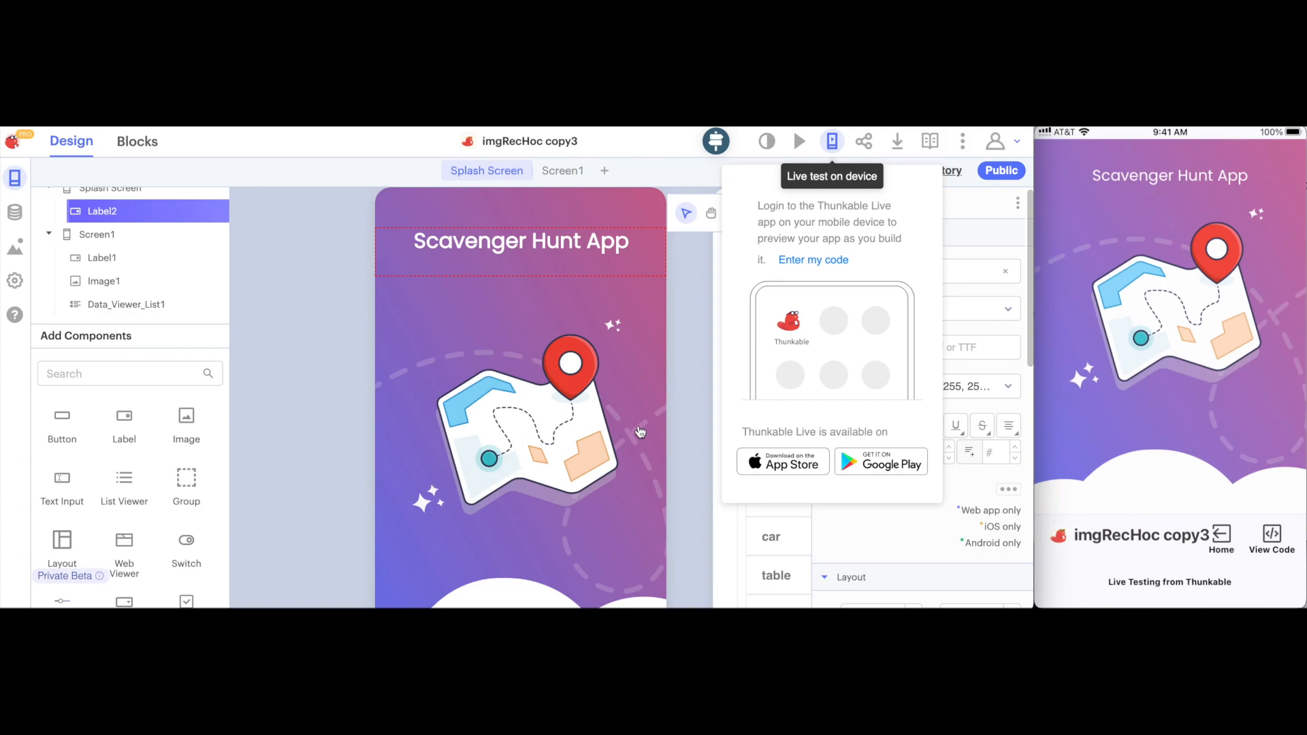
click(838, 536)
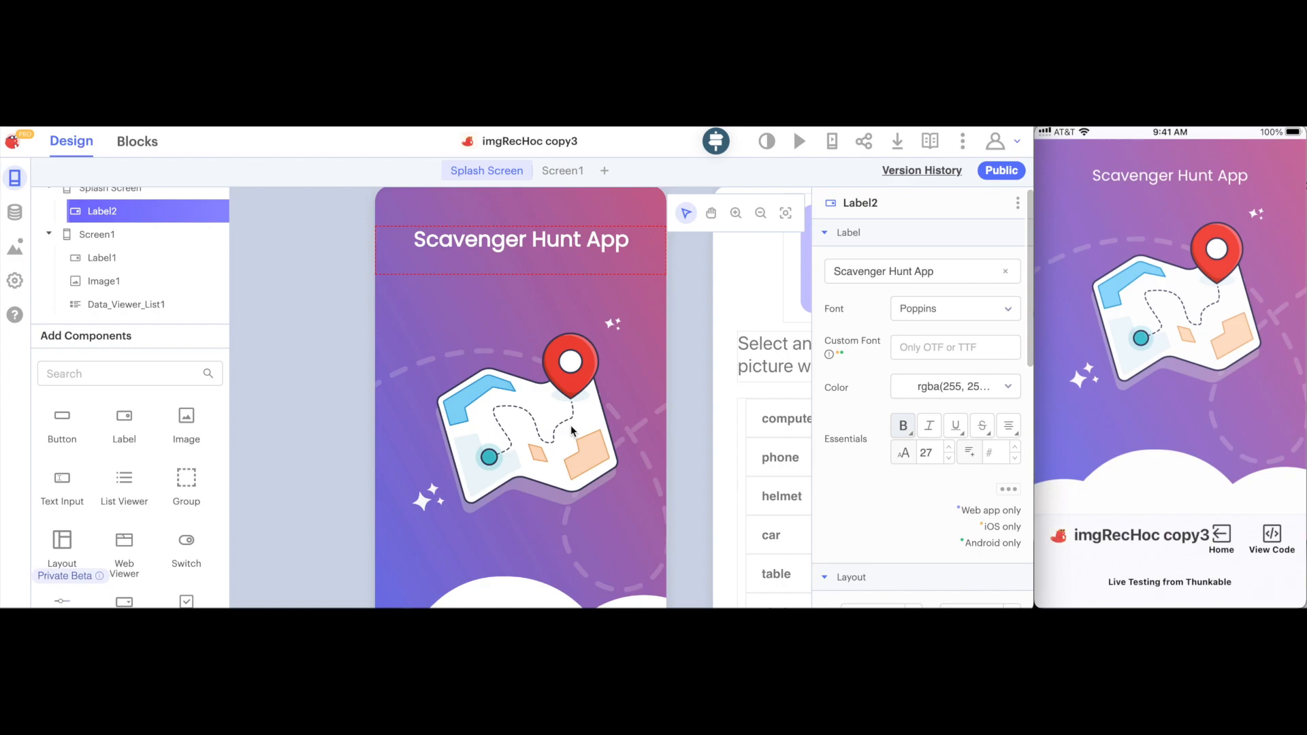
Step: Add a button in the white area beneath the map and set its text to "Start Hunting!"
scroll(339, 415, right, 1)
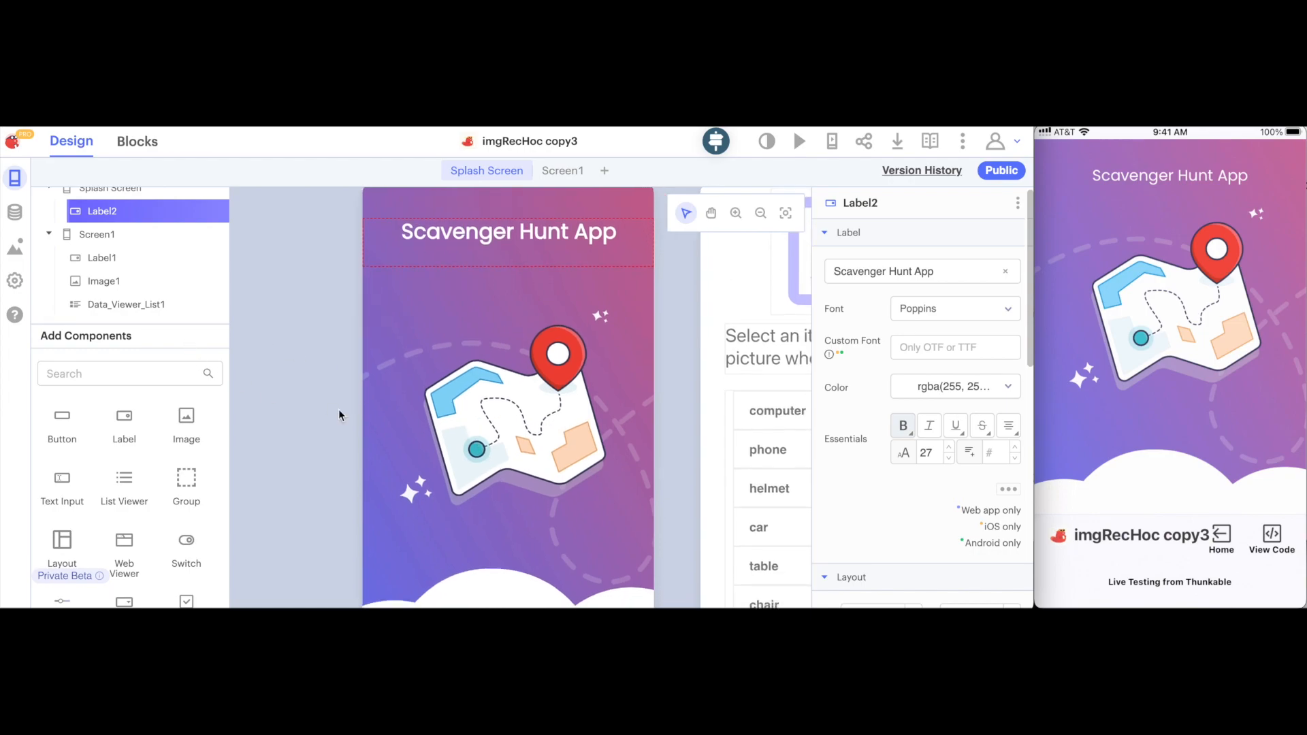
scroll(339, 414, down, 3)
drag(66, 432, 514, 546)
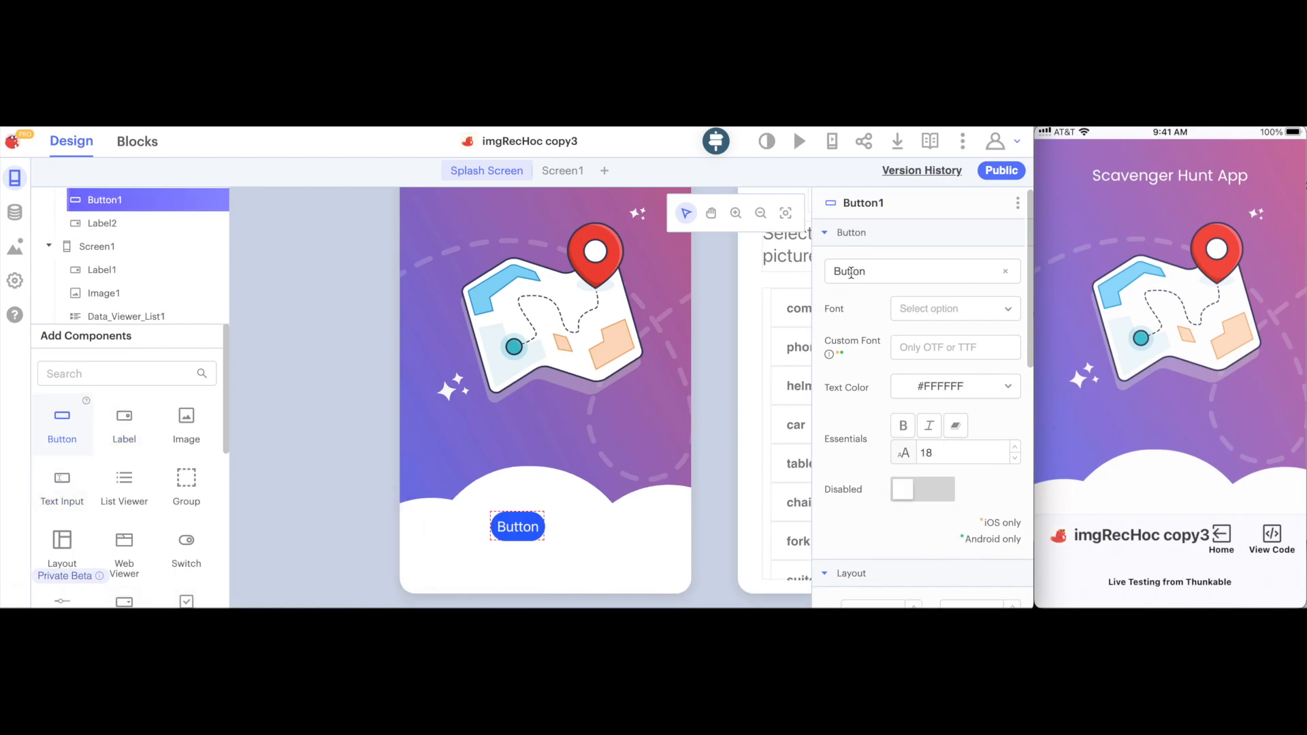
double_click(851, 272)
text(Start)
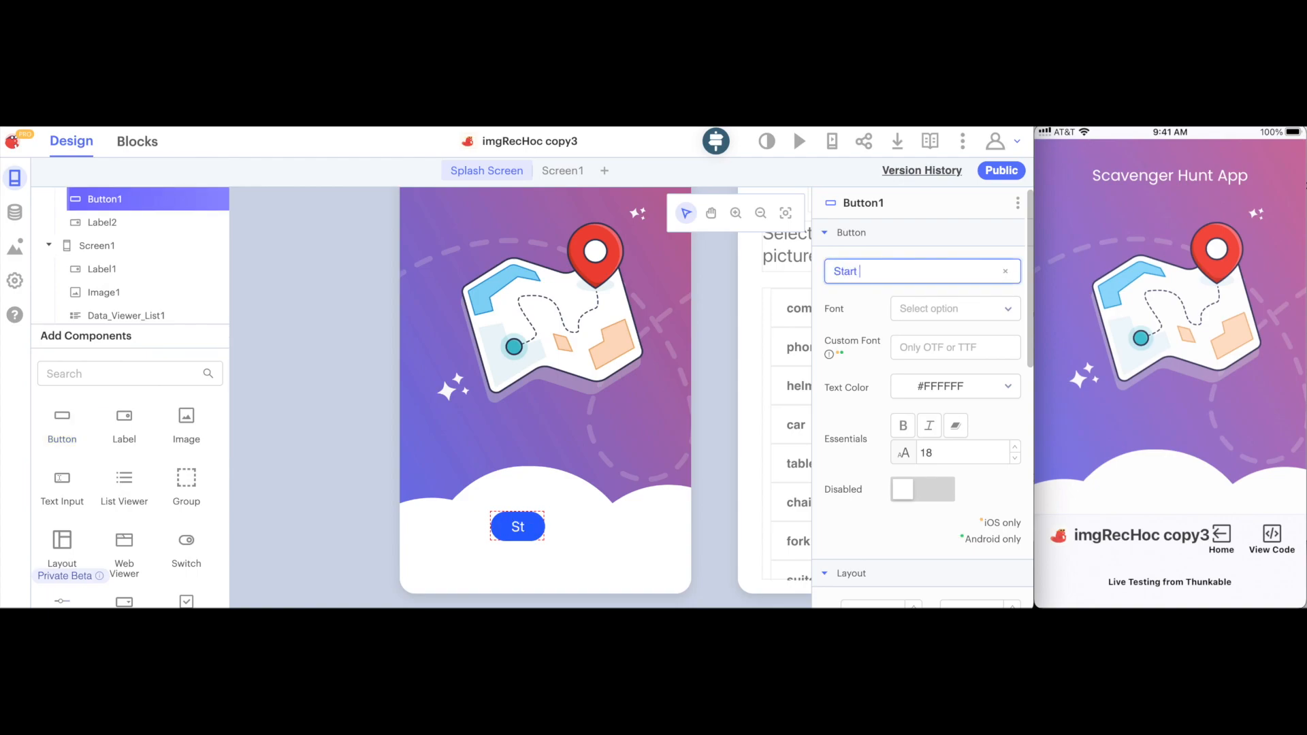
text( Hunting!)
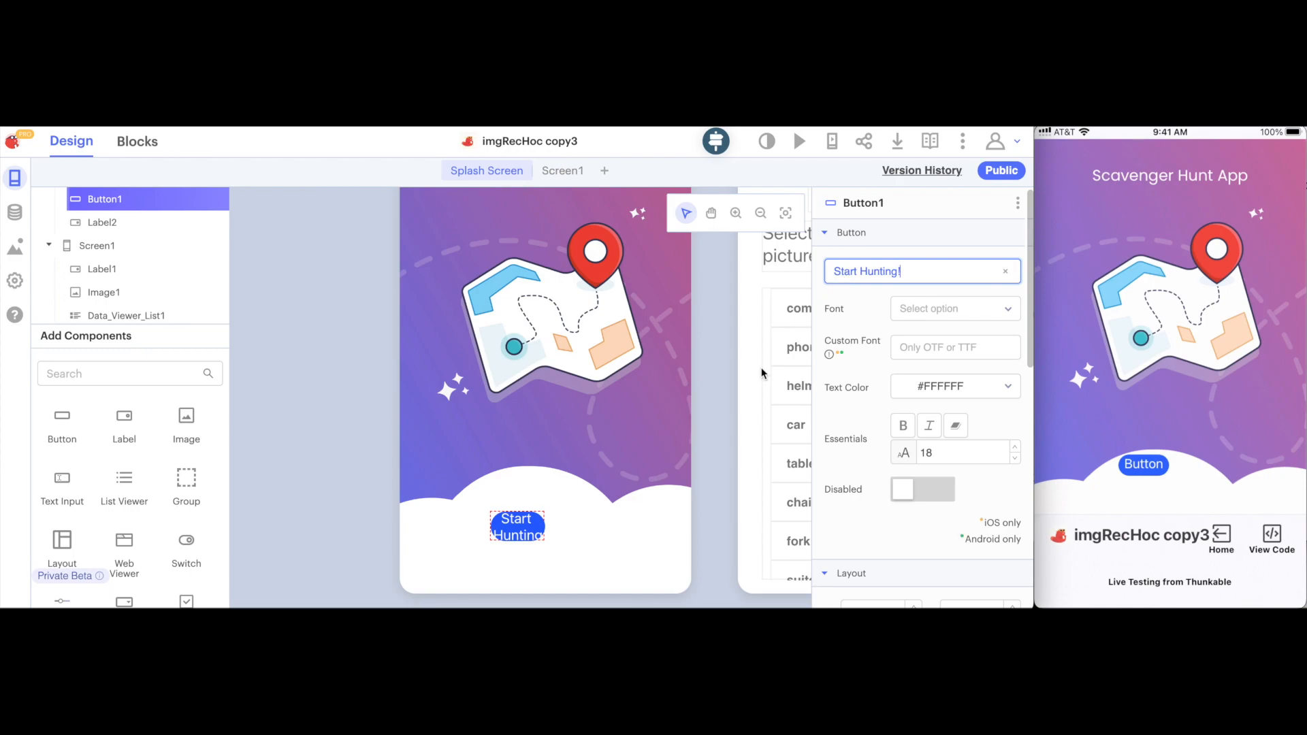
Step: Enlarge the Start Hunting! button to most of the screen width and center it horizontally in the white area
click(540, 533)
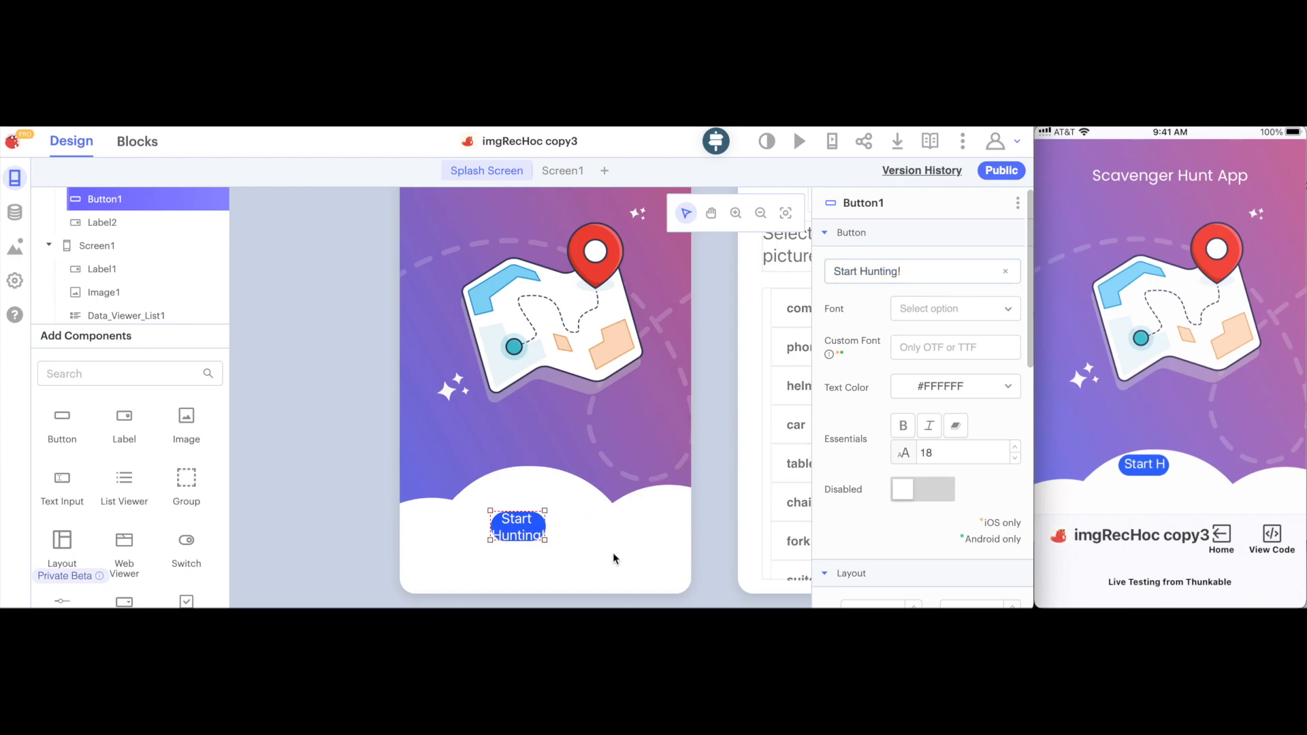
drag(617, 558, 667, 571)
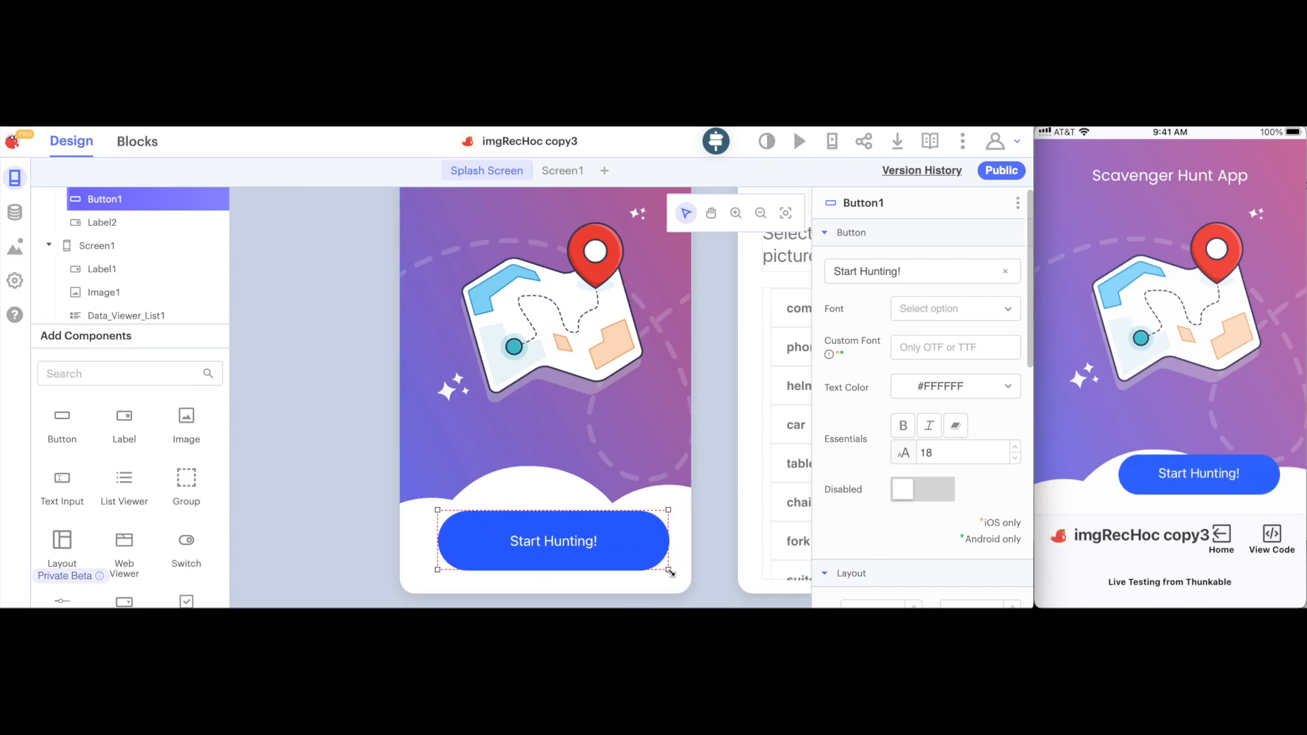
drag(616, 553, 605, 546)
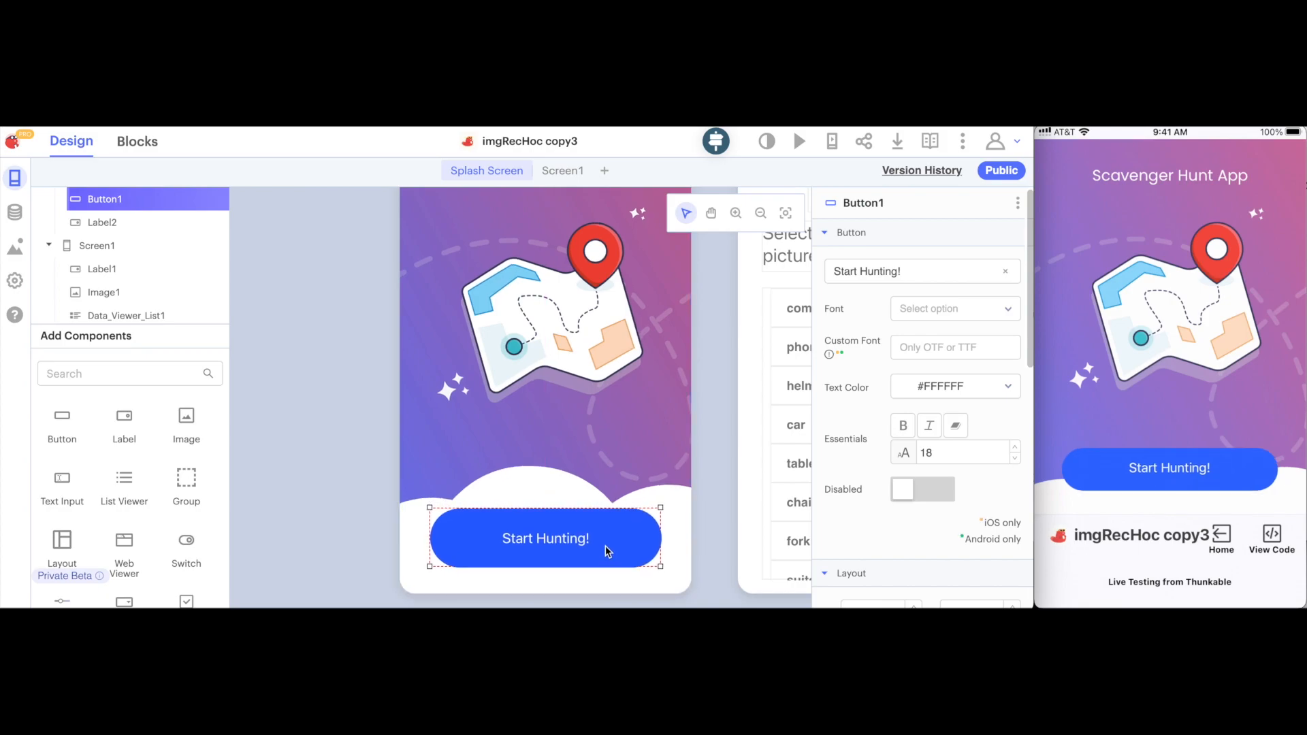
Step: Set the Start Hunting! button's font to Lato and make its text bold
click(959, 319)
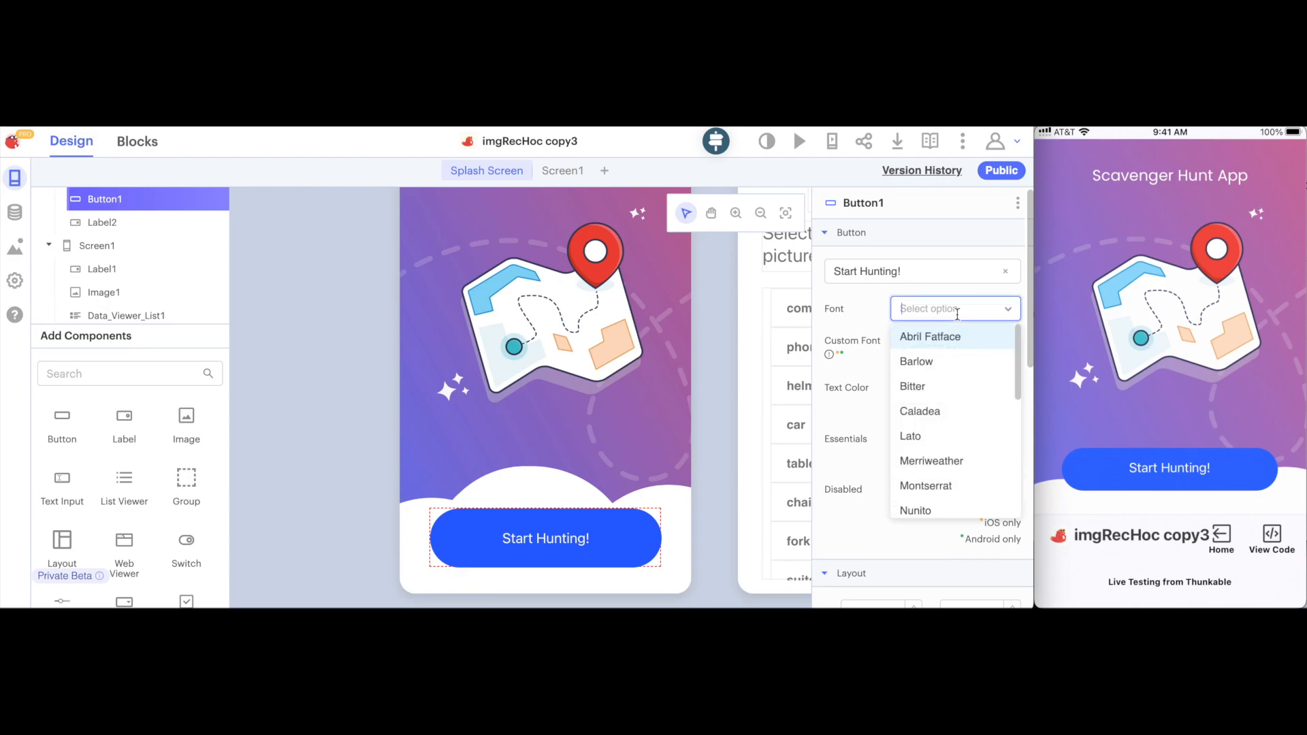
click(920, 434)
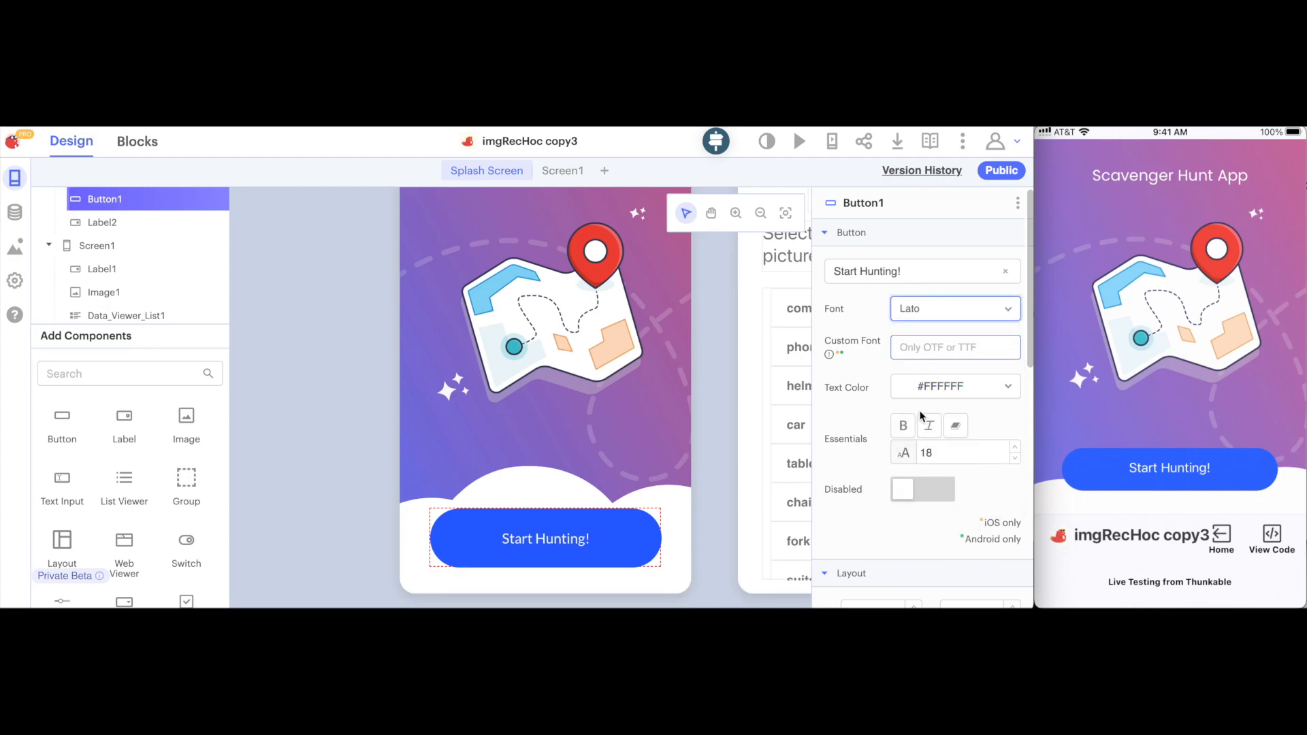
click(903, 426)
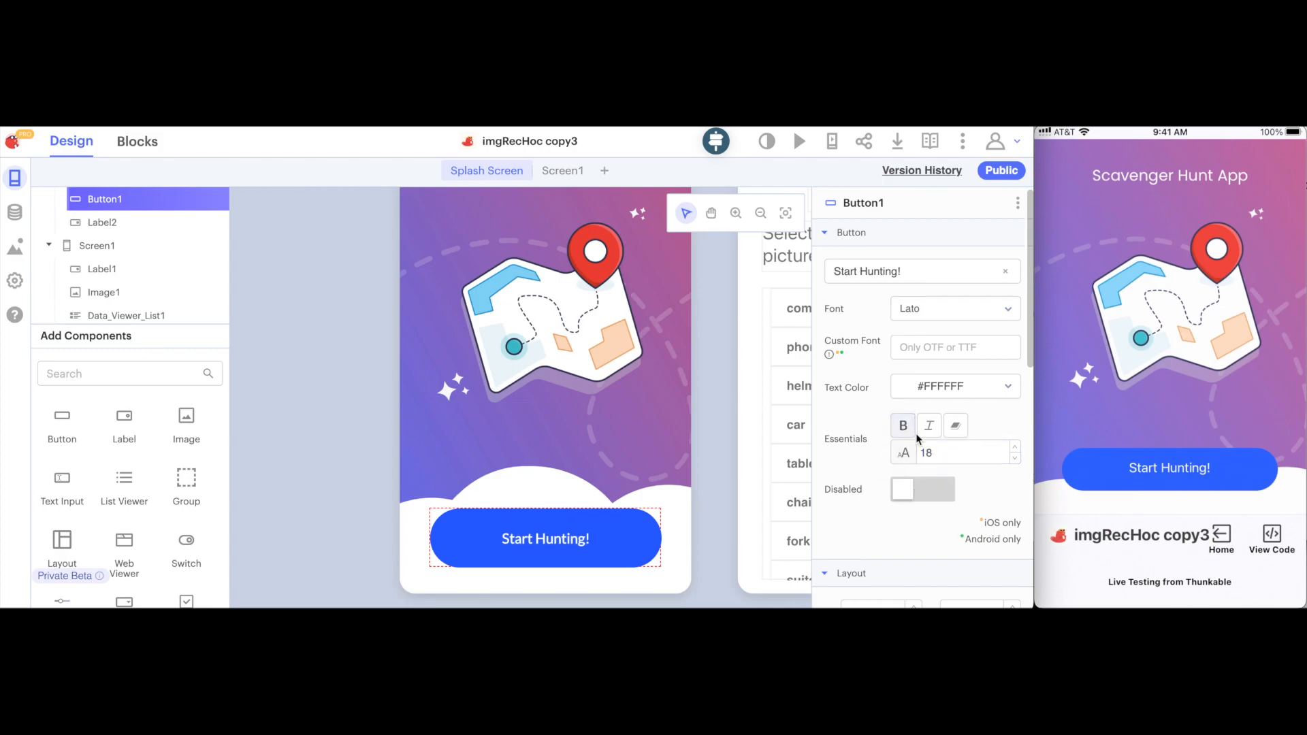
Step: Change the Start Hunting! button's background fill to the soft red E0717F
scroll(917, 433, down, 5)
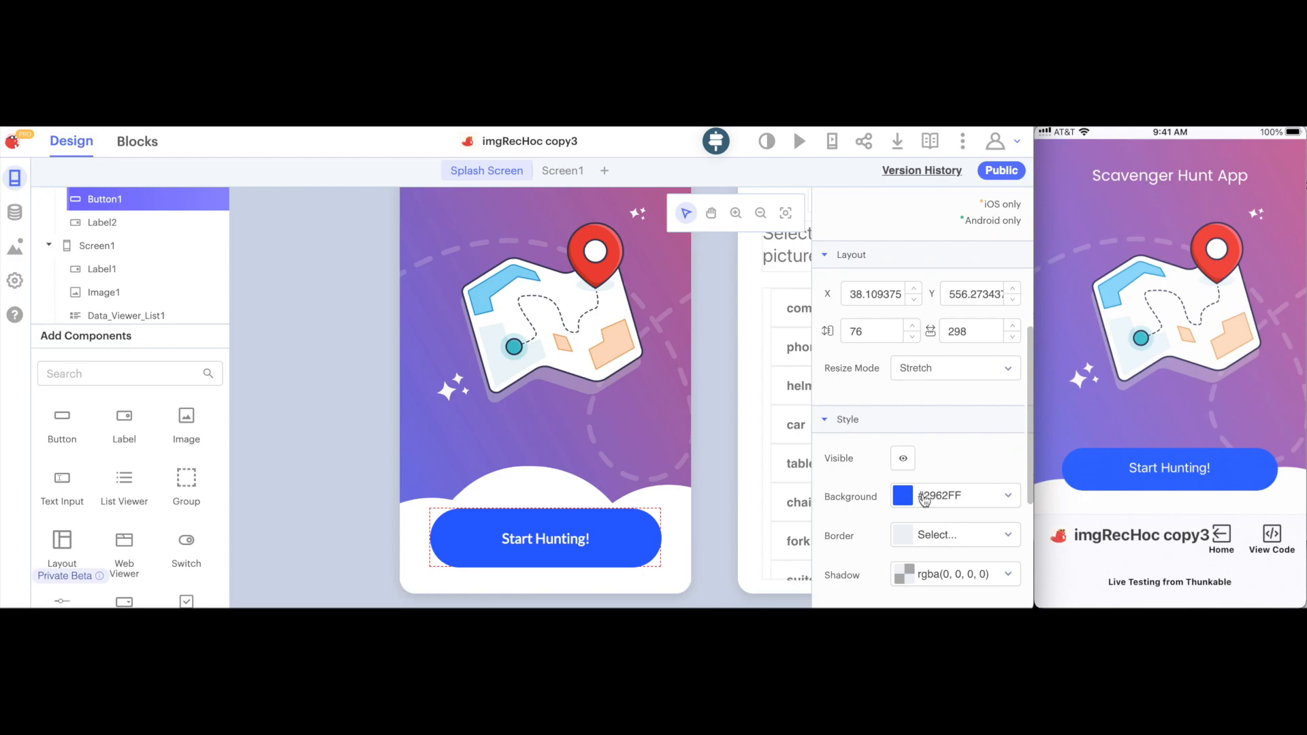
click(924, 501)
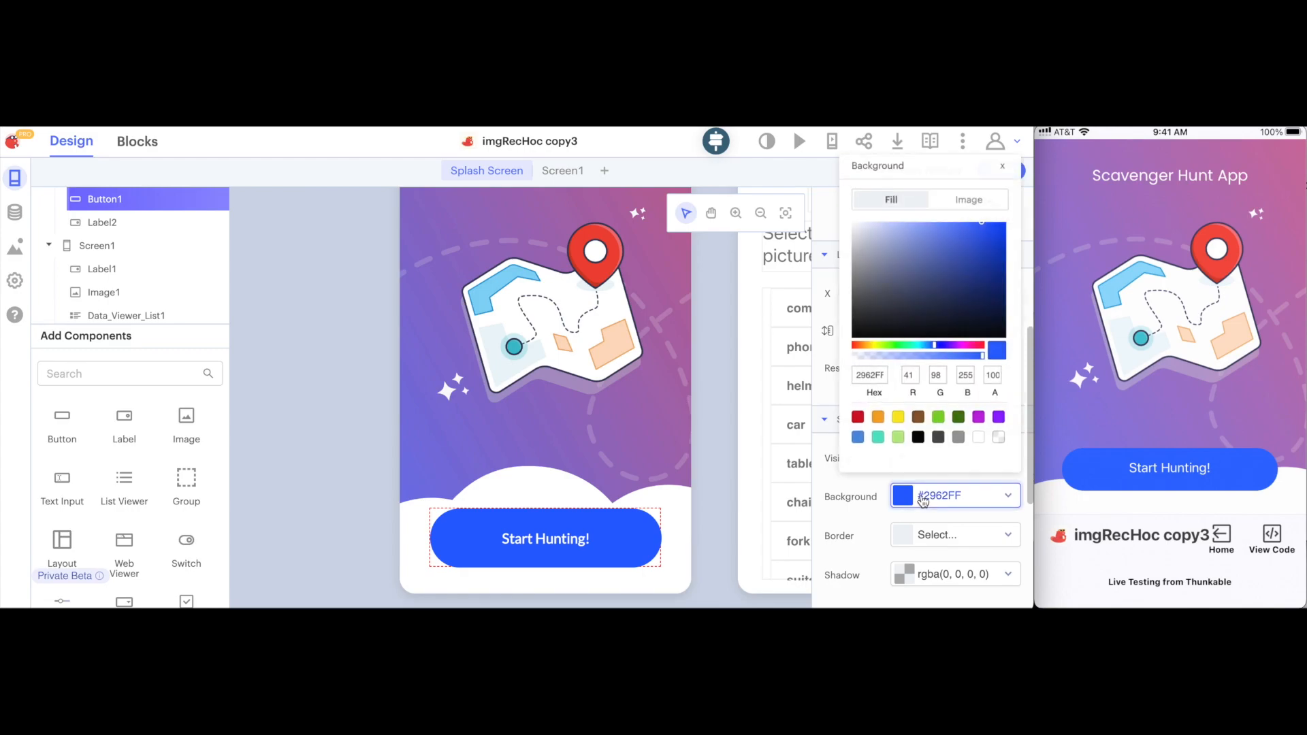
click(857, 418)
drag(947, 258, 928, 236)
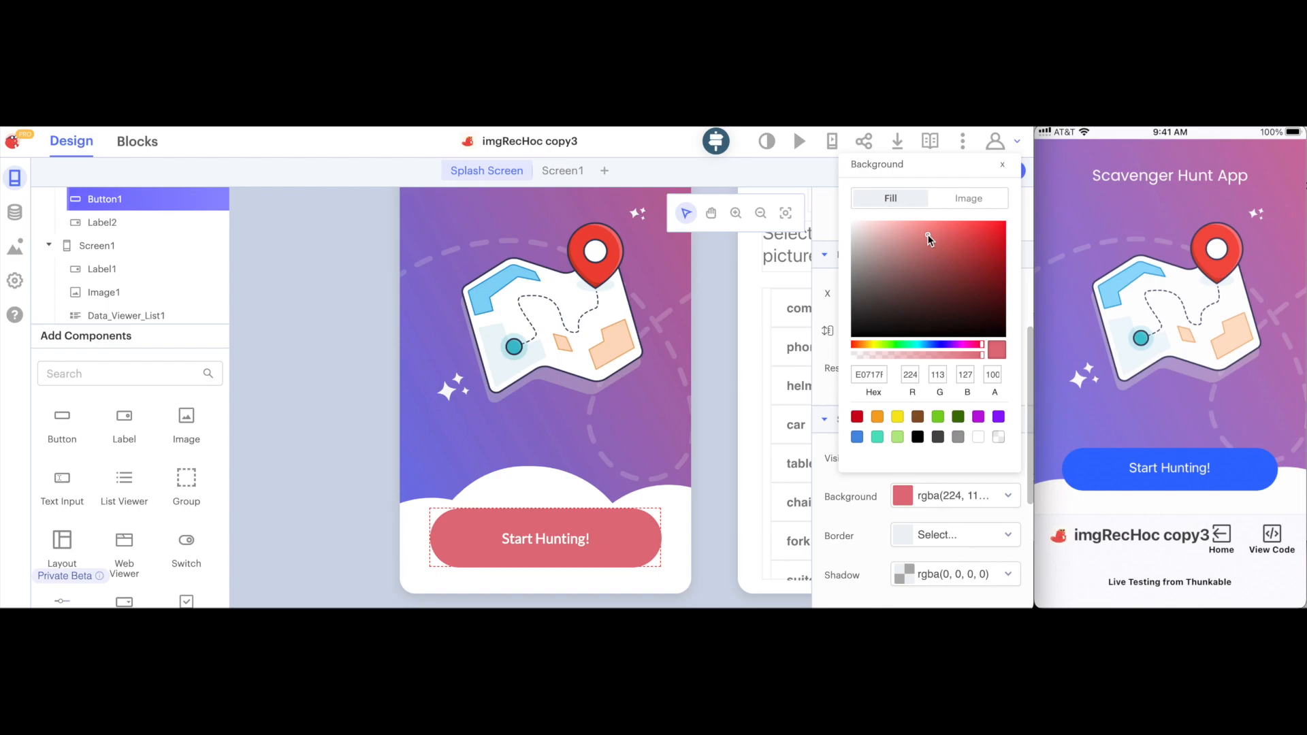
click(1003, 168)
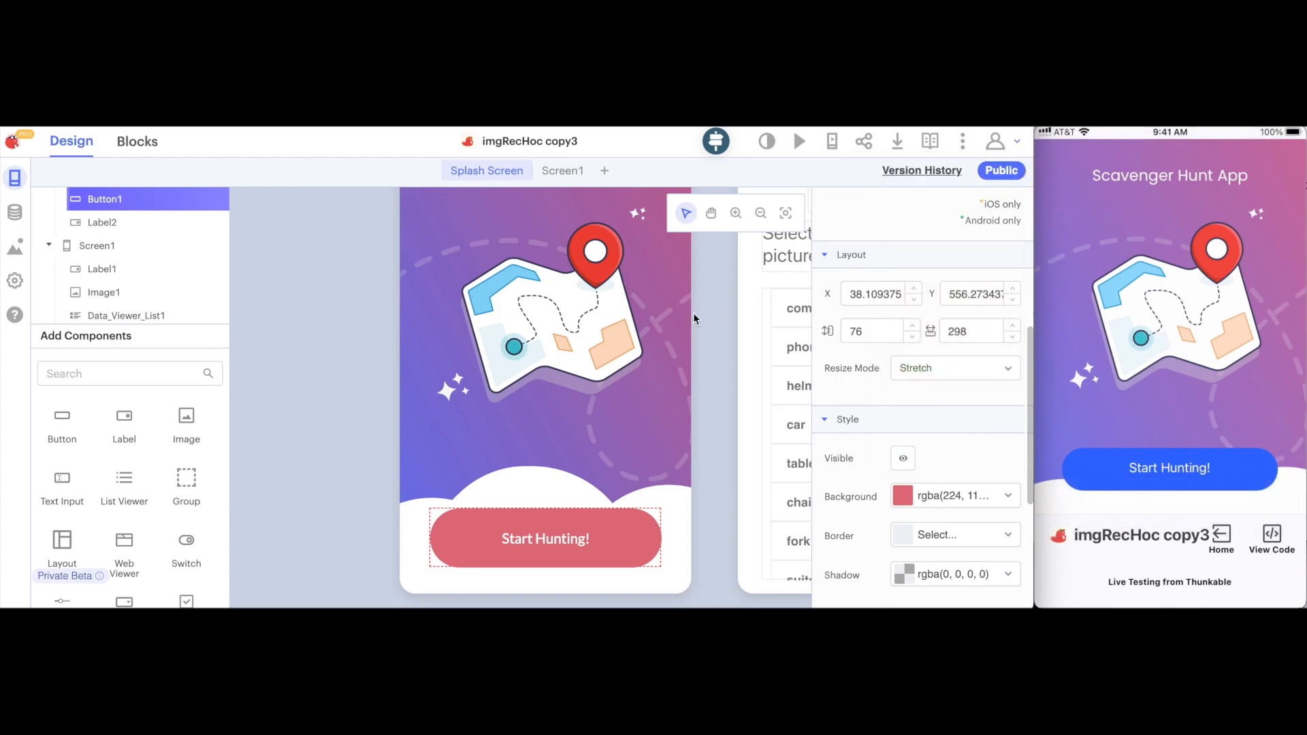
click(763, 214)
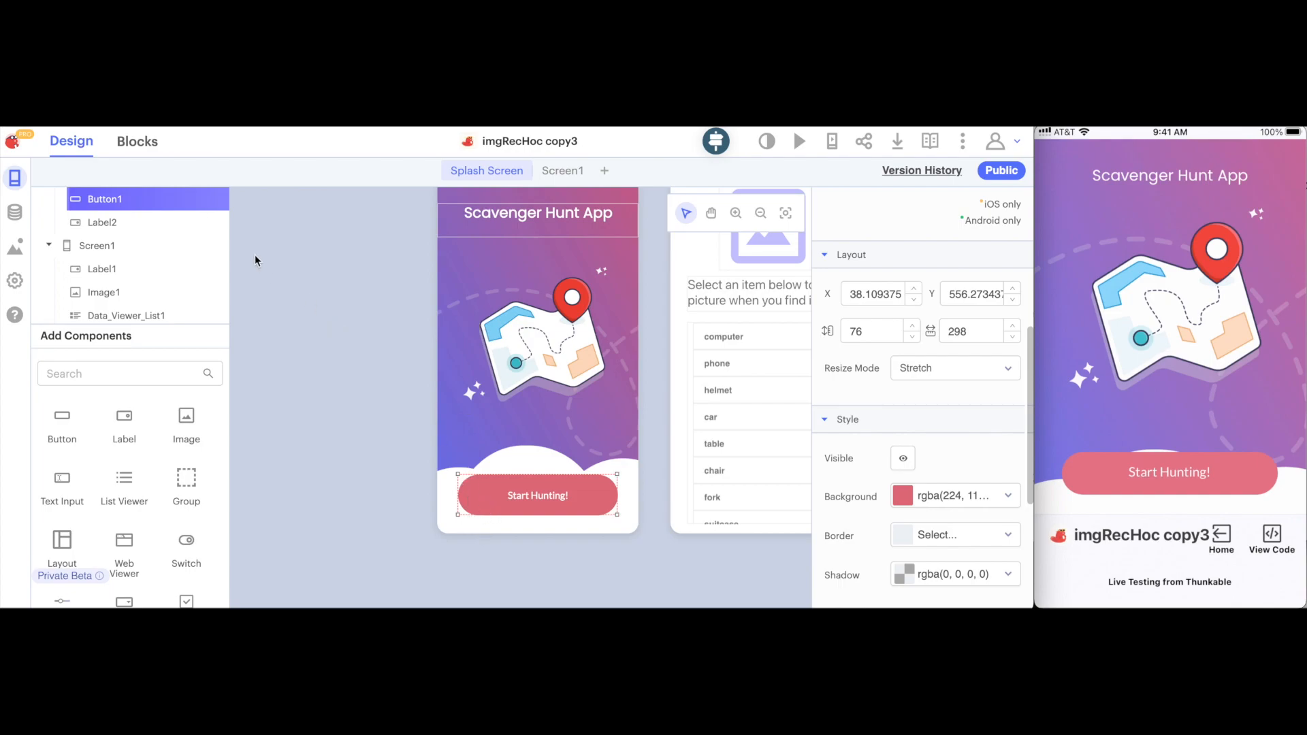
Step: Add a Click event block for Button1 on the Splash Screen that navigates to Screen1
click(143, 148)
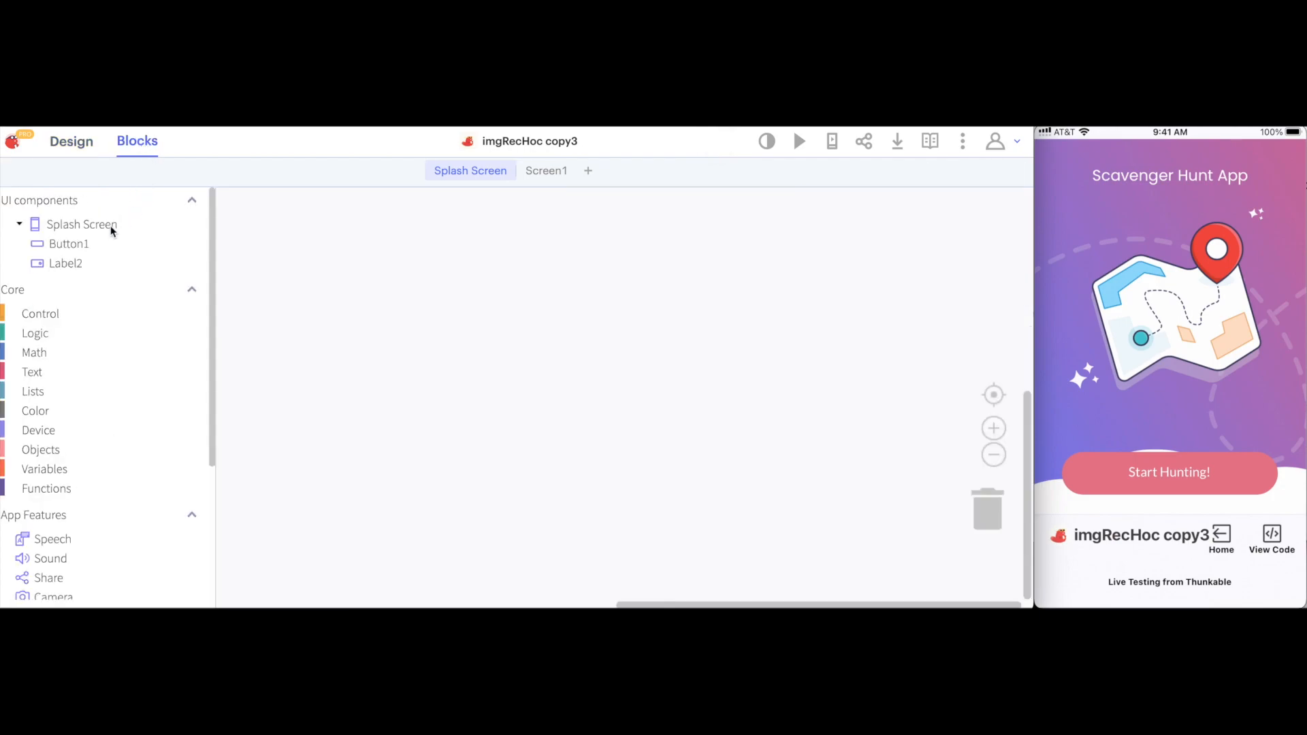
click(95, 243)
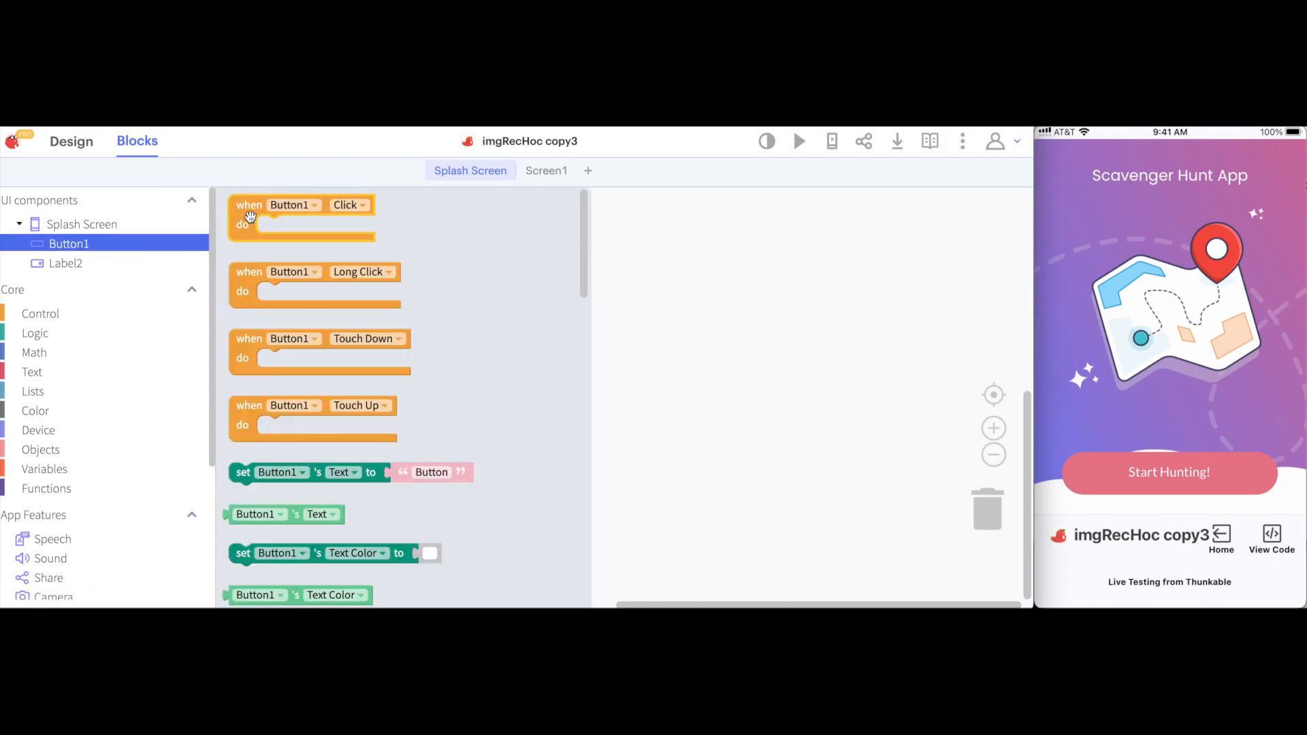
drag(250, 217, 286, 227)
click(88, 312)
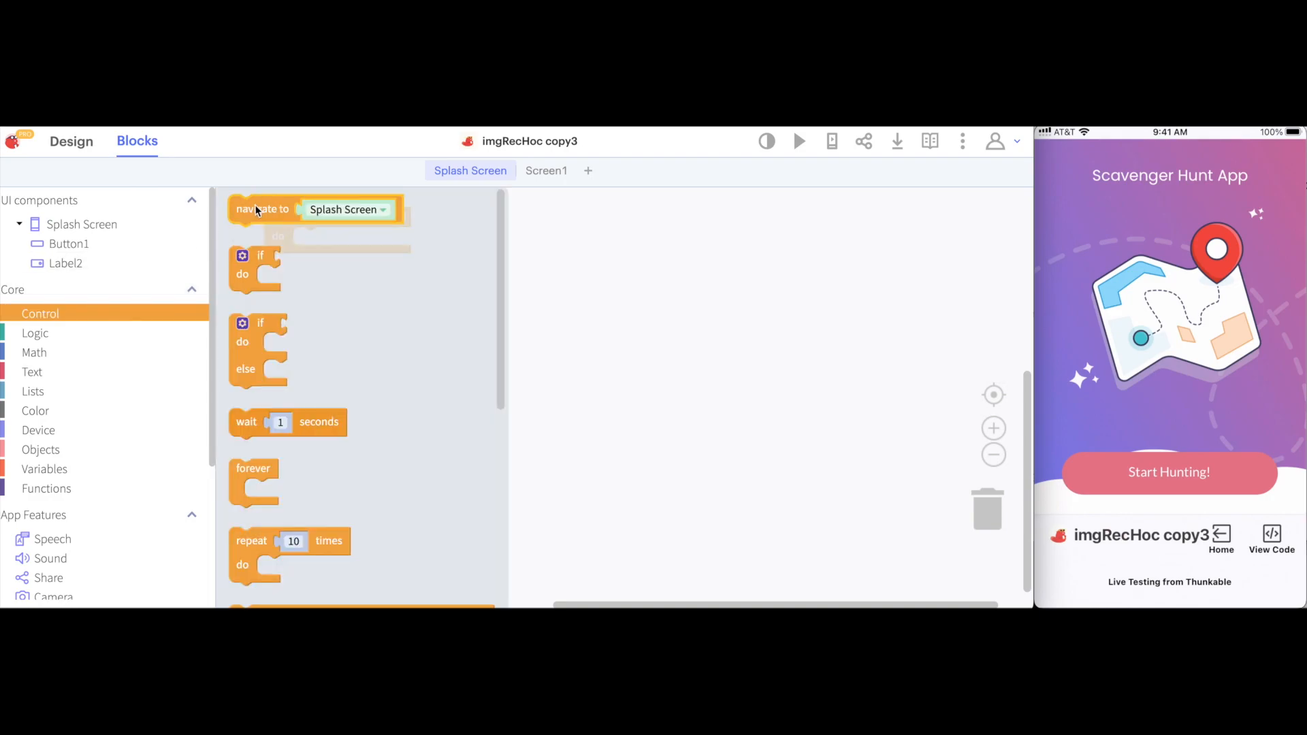
drag(313, 238, 394, 248)
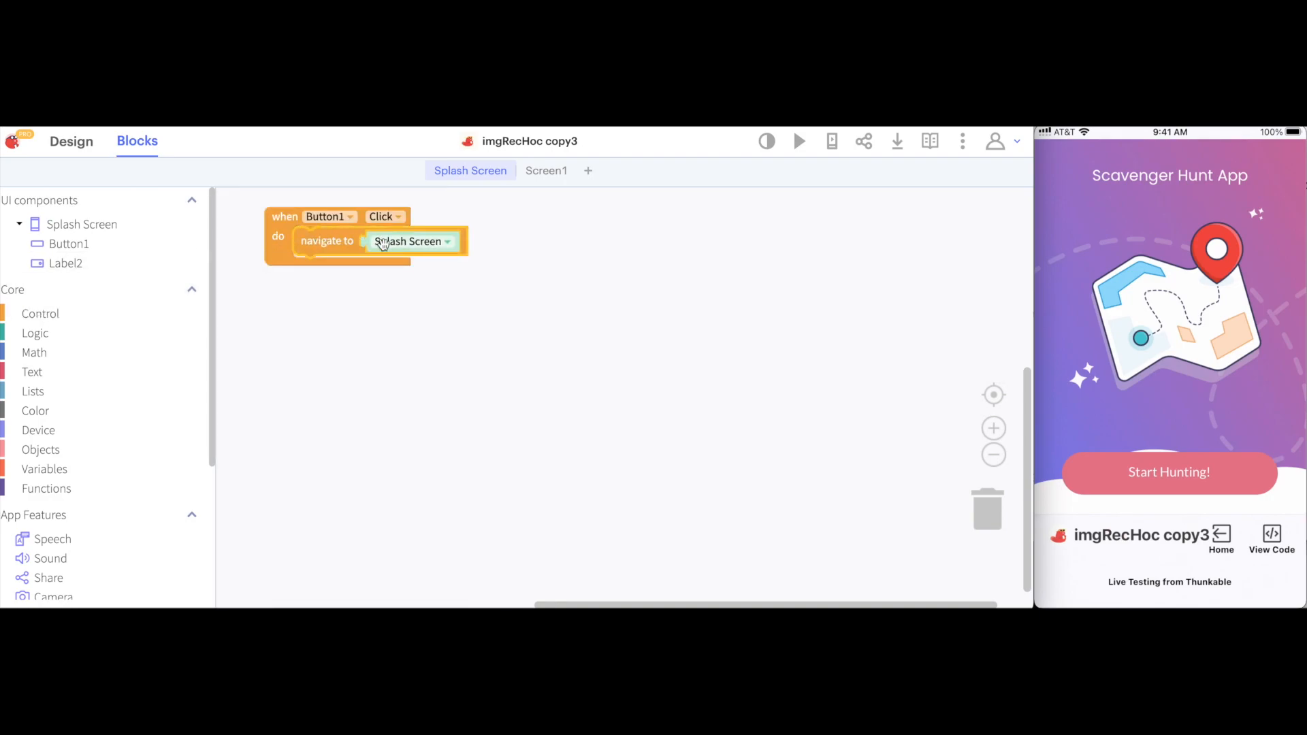
click(392, 244)
click(400, 273)
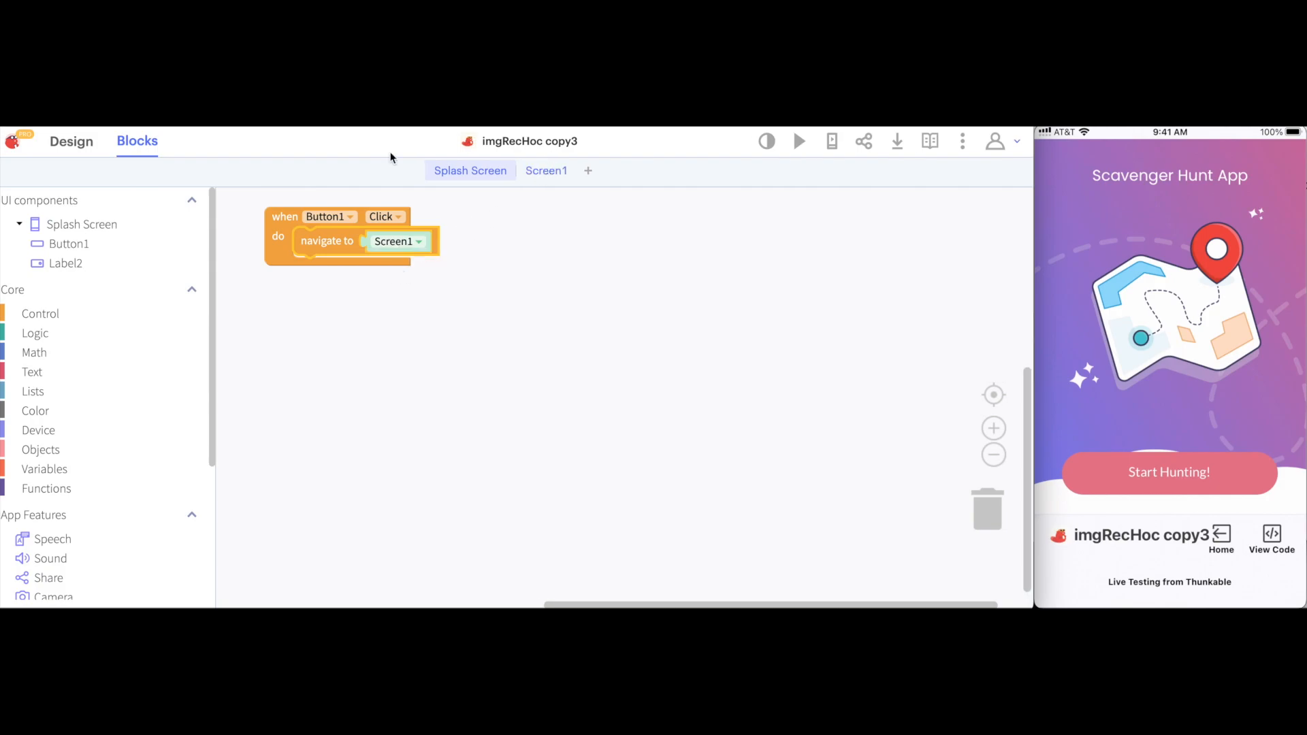
Step: Rename Screen1 as Game Screen in the design view
click(72, 142)
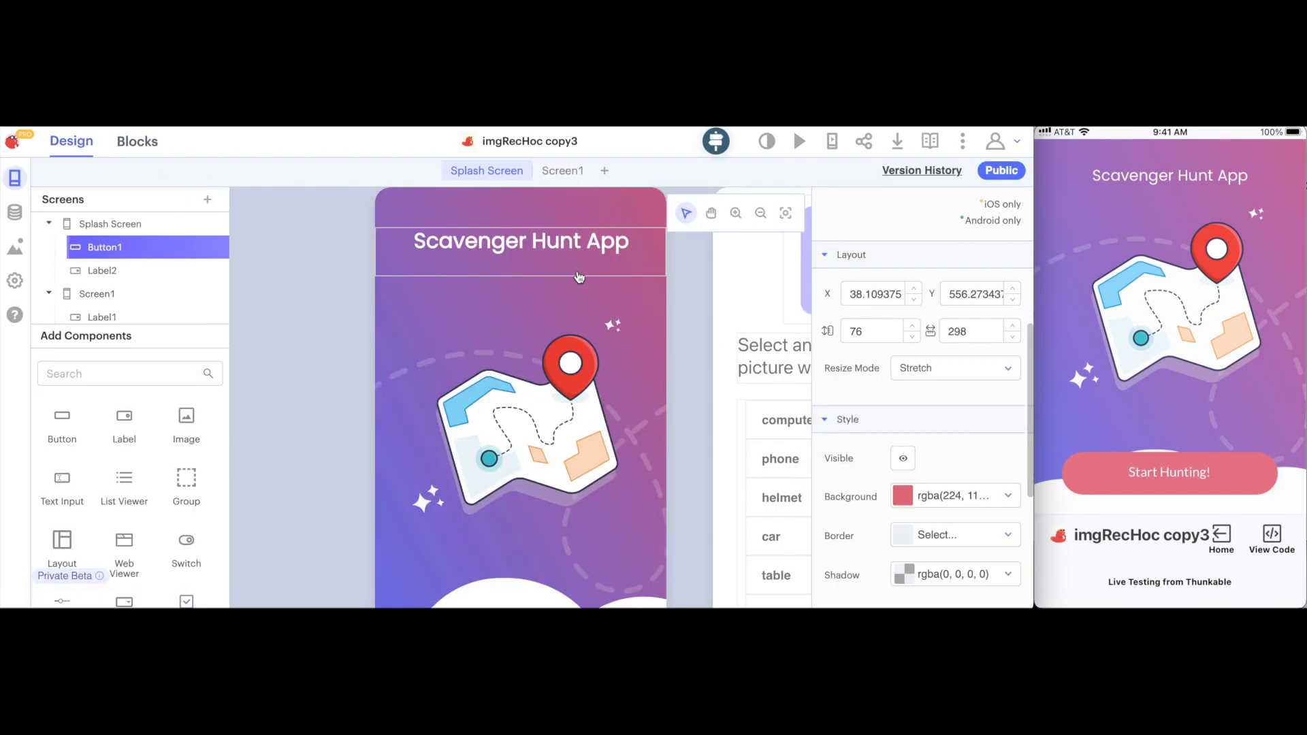
click(722, 260)
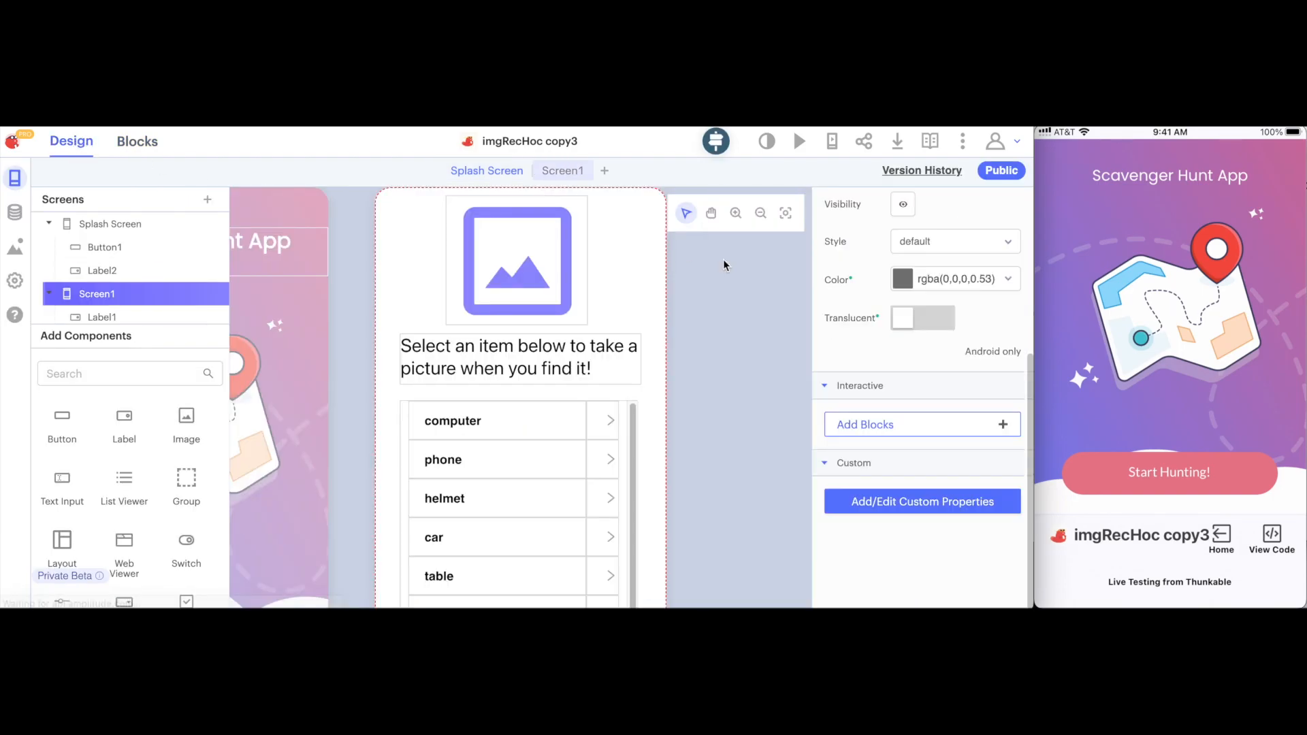
scroll(835, 277, up, 5)
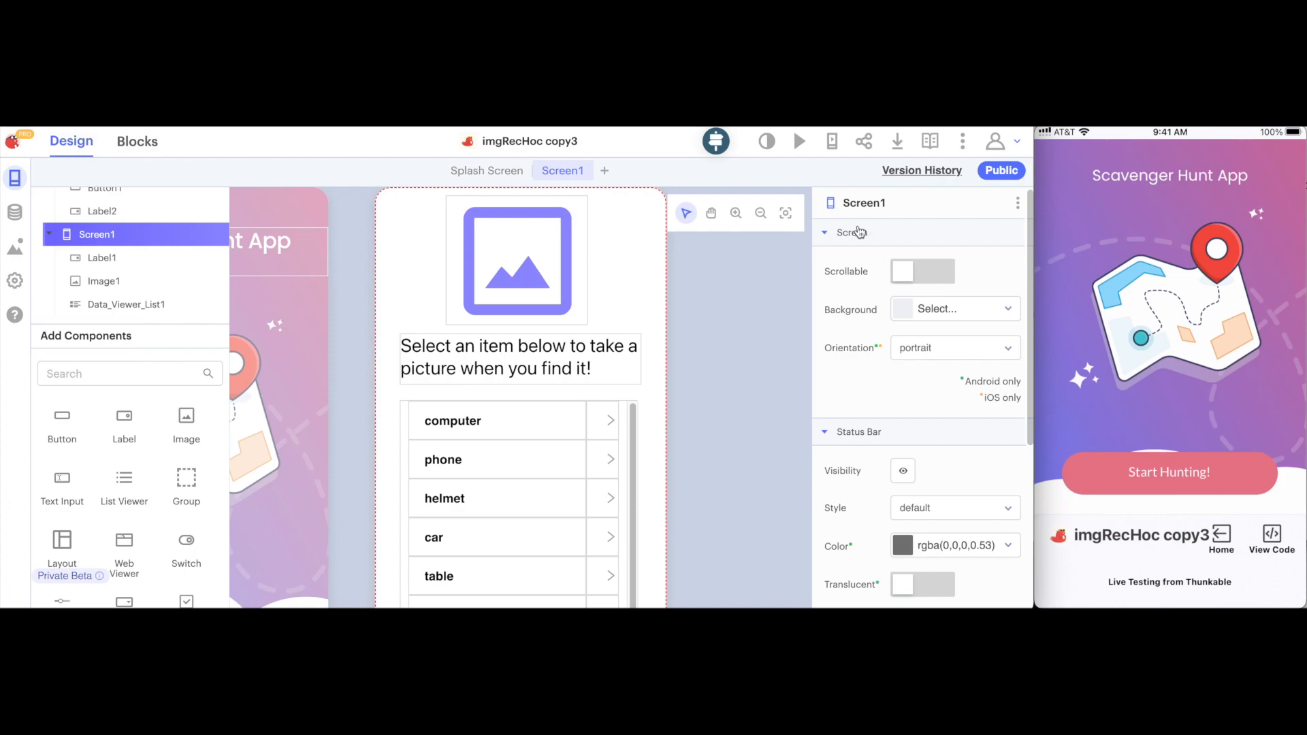
click(862, 204)
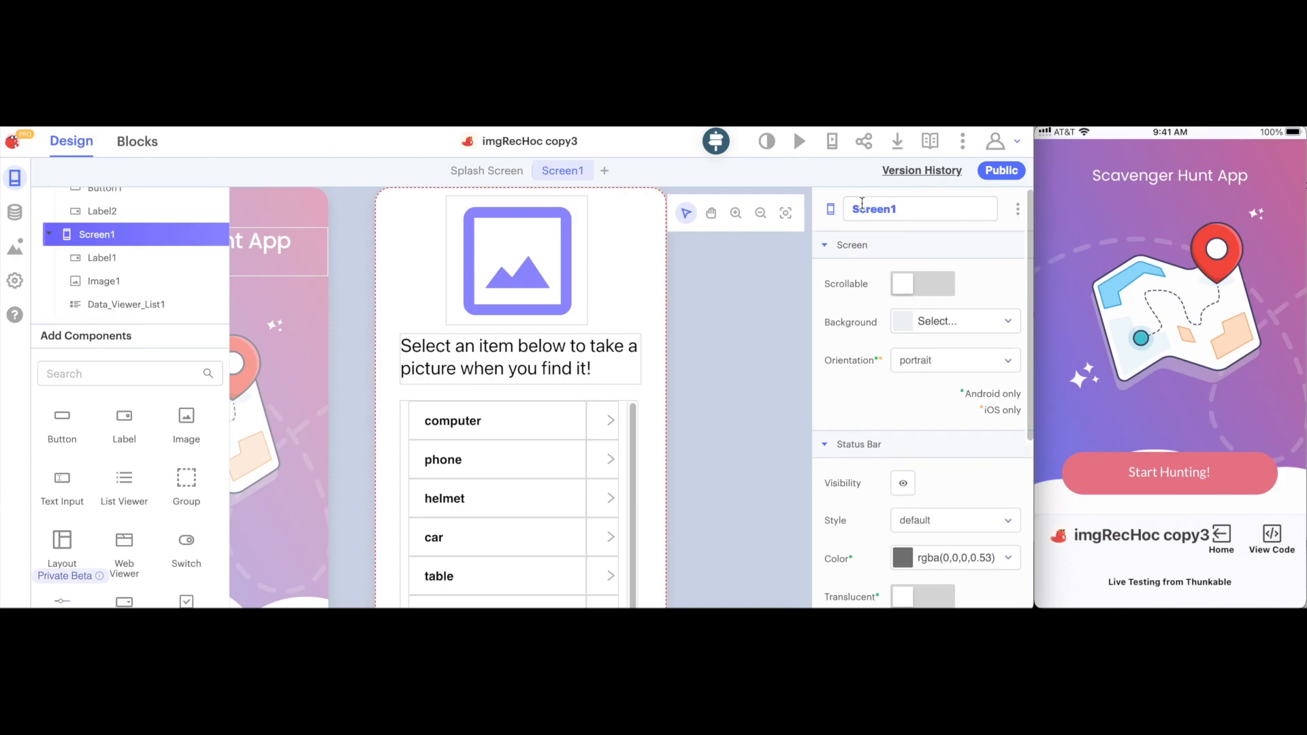
double_click(862, 207)
text(Game)
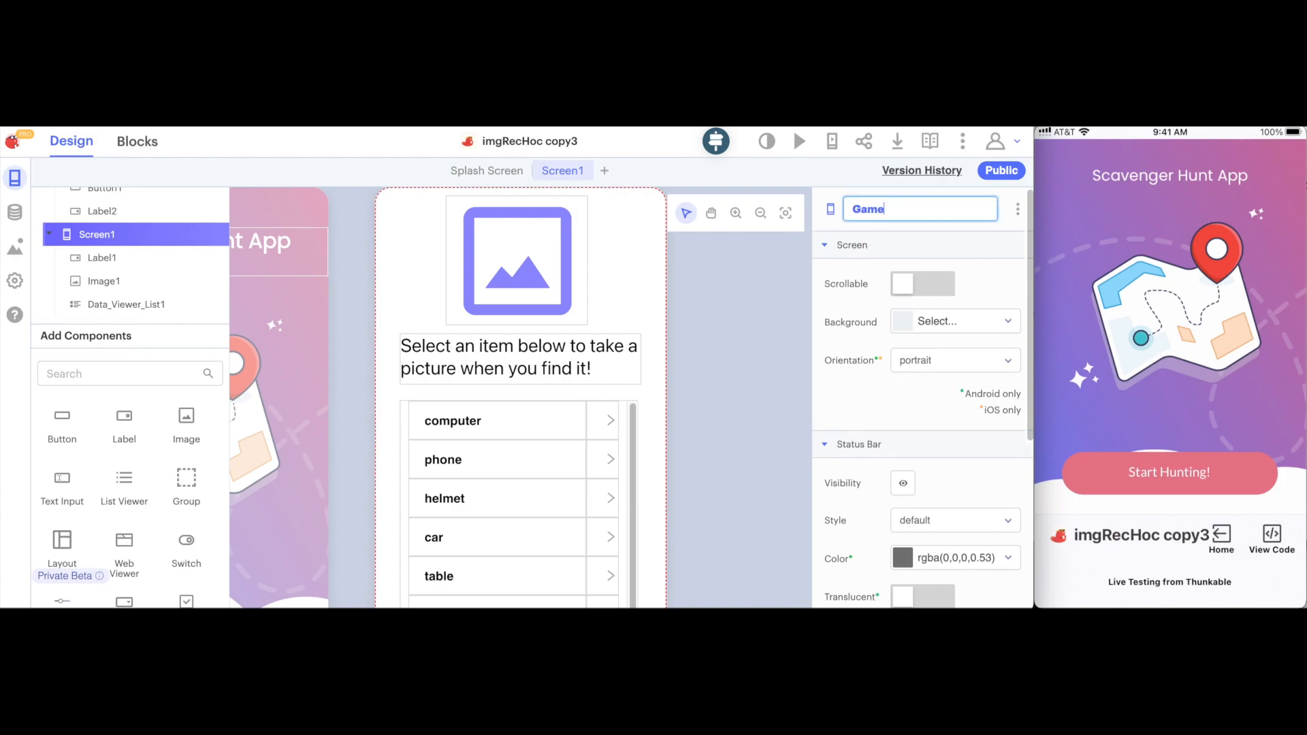
text( Screen)
key(Return)
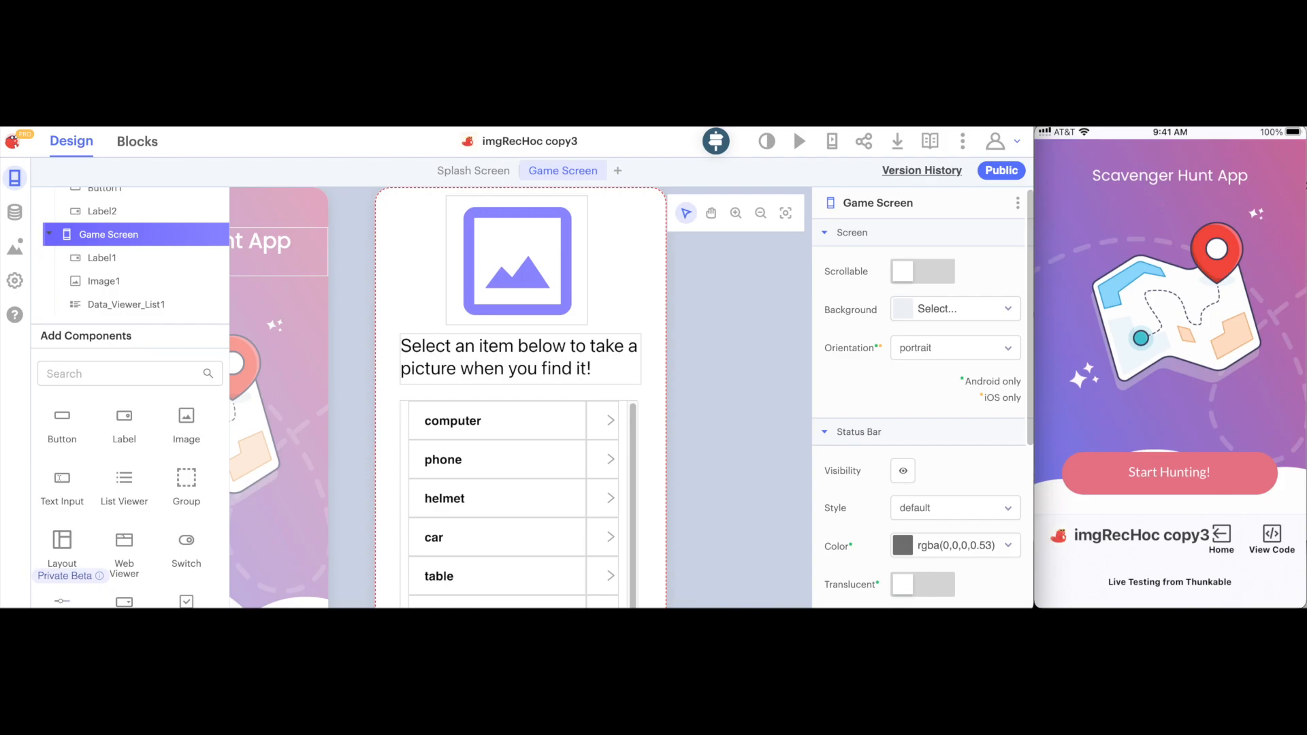
Step: Set the Game Screen's background image by pasting the URL of gameScreen.png
key(ctrl+Tab)
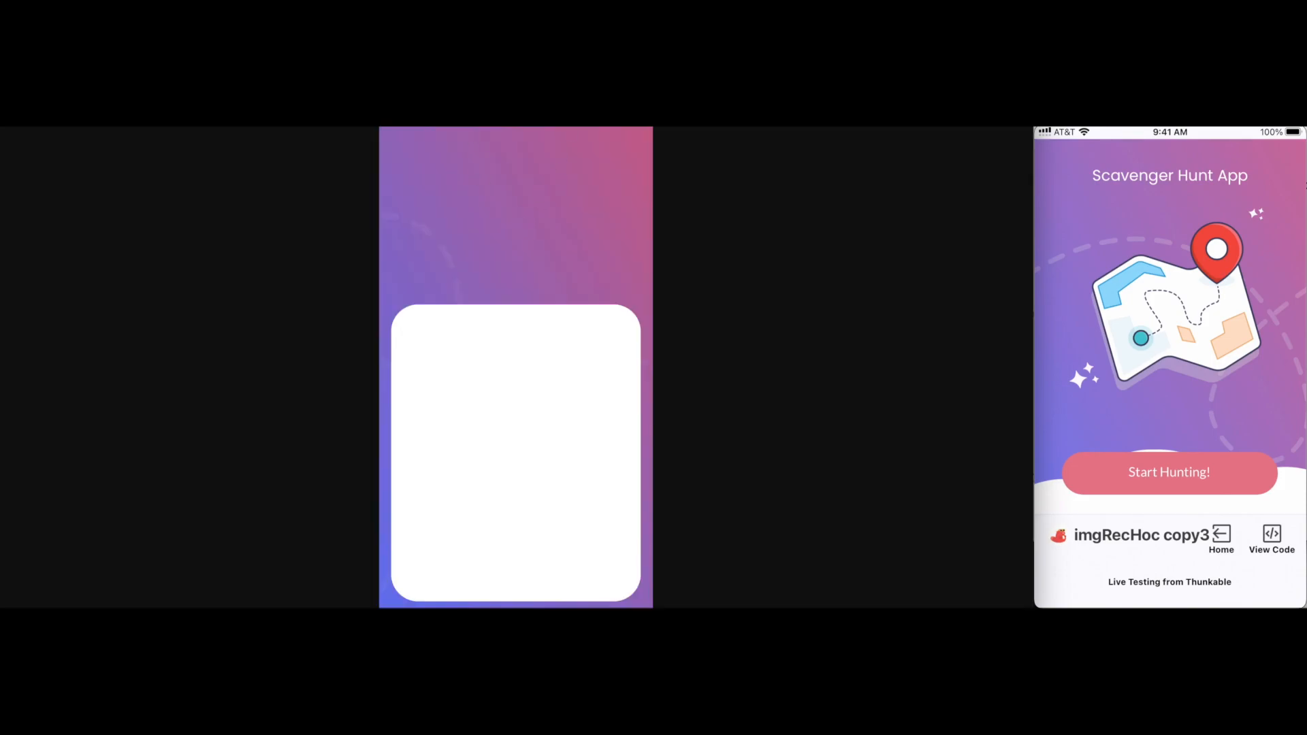
key(ctrl+shift+Tab)
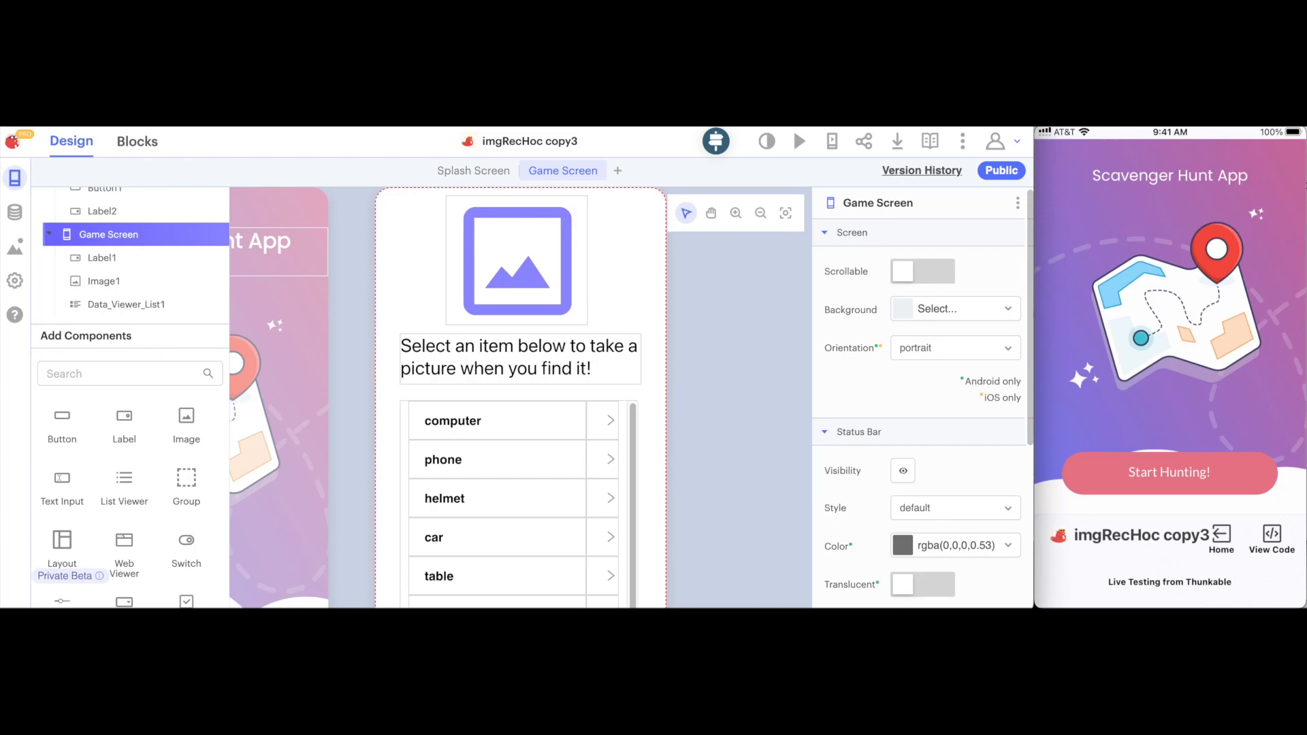
click(913, 308)
click(966, 332)
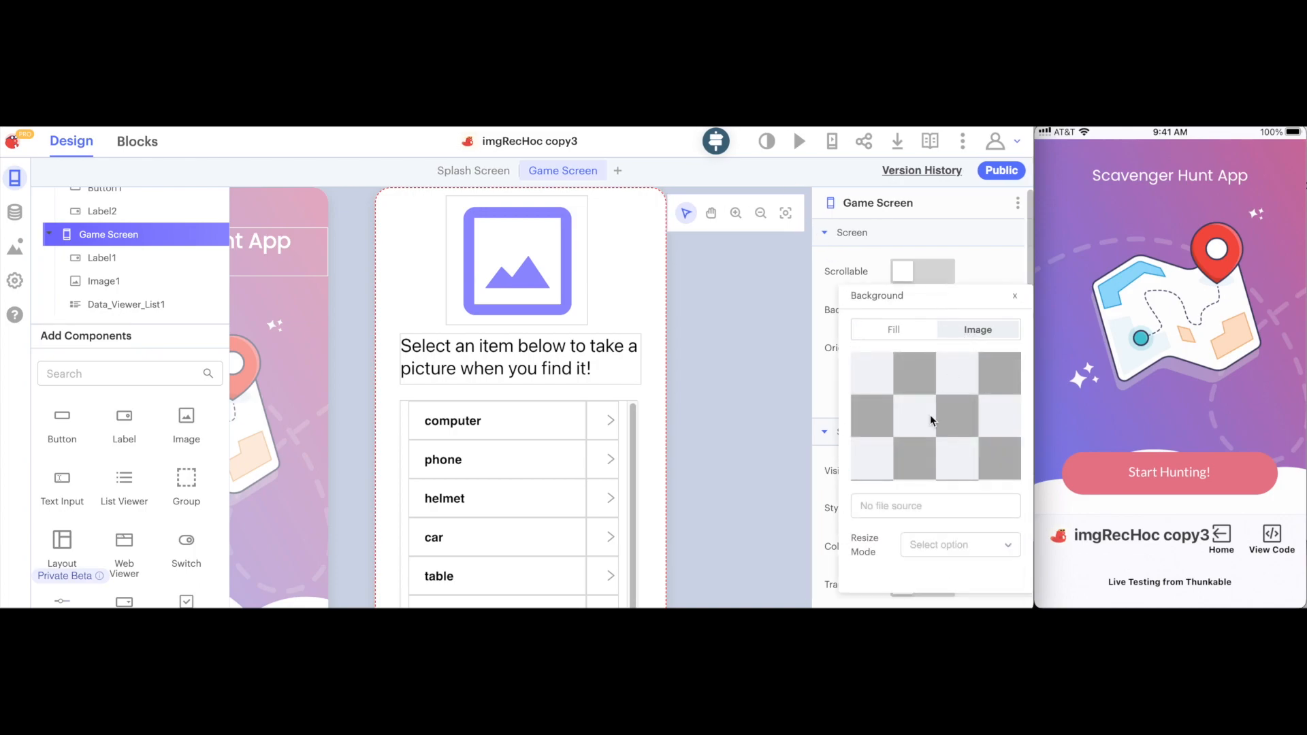
click(894, 507)
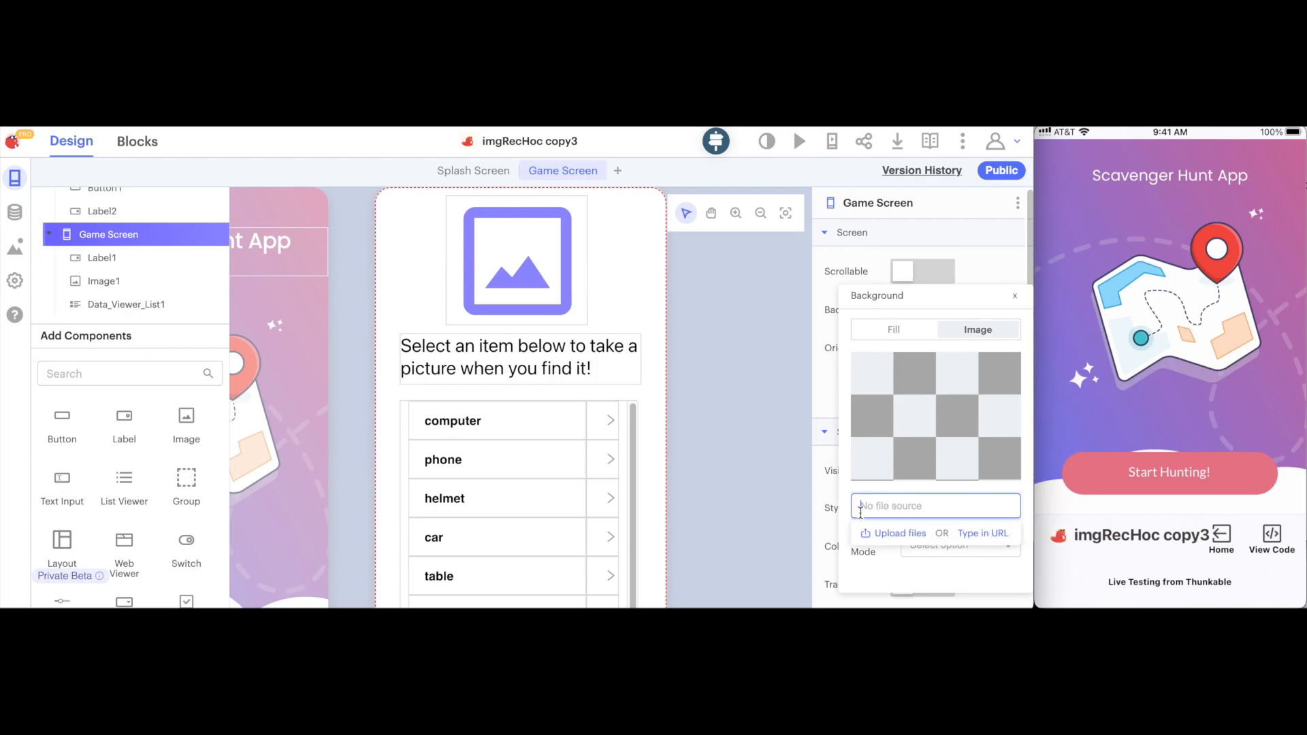
key(ctrl+v)
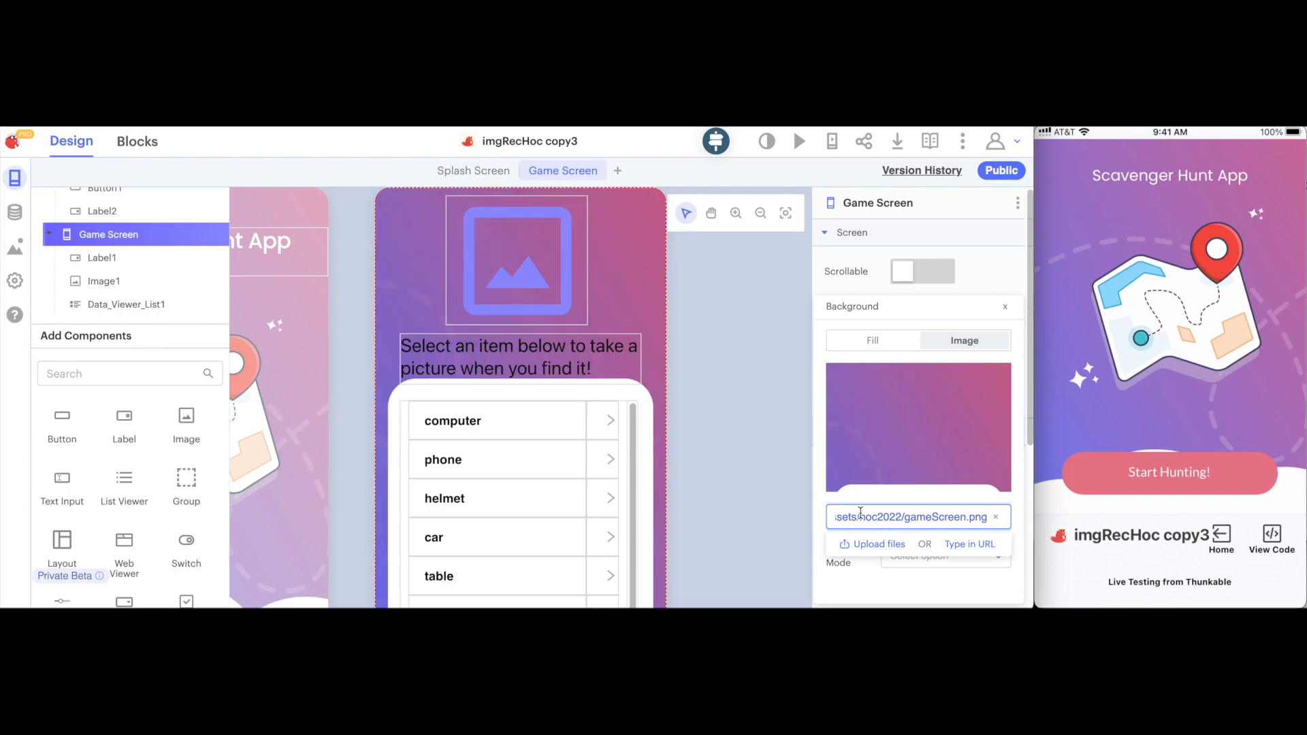
click(1006, 309)
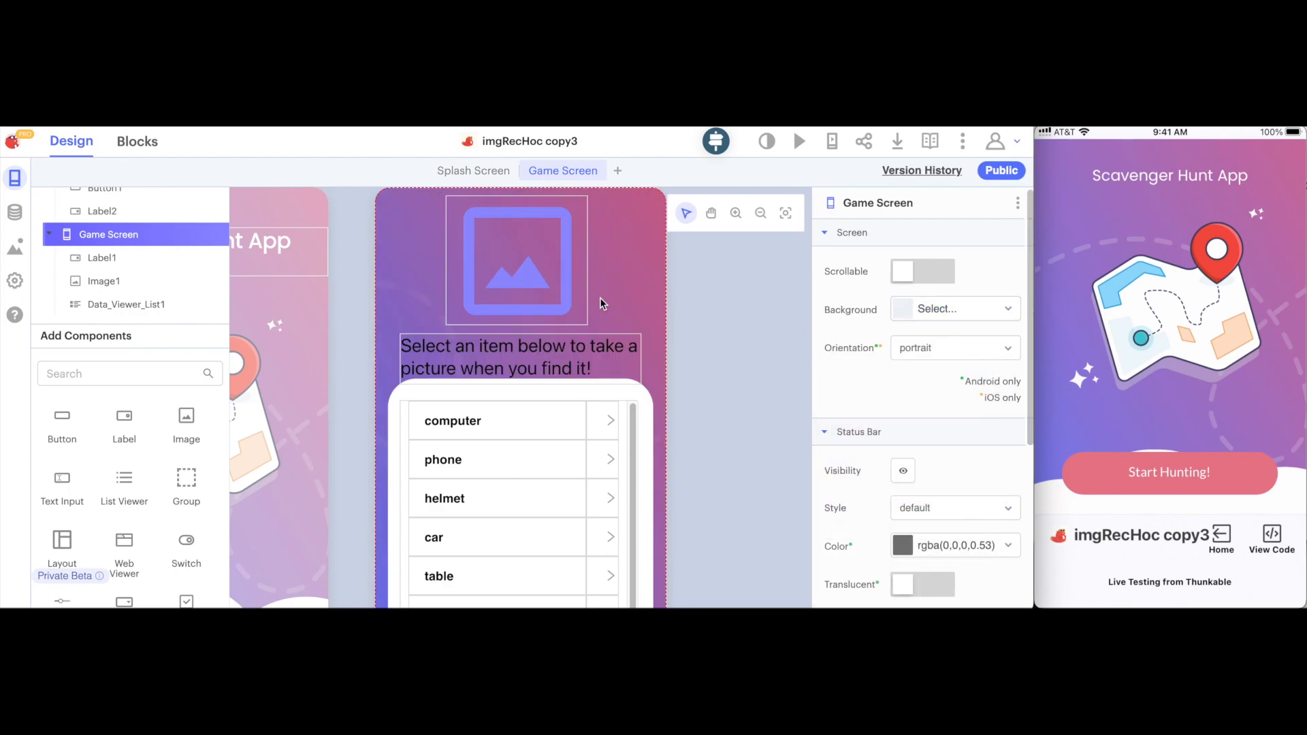
Step: Shrink the Game Screen's placeholder image to free space above the instruction label, keeping it horizontally centered
click(562, 285)
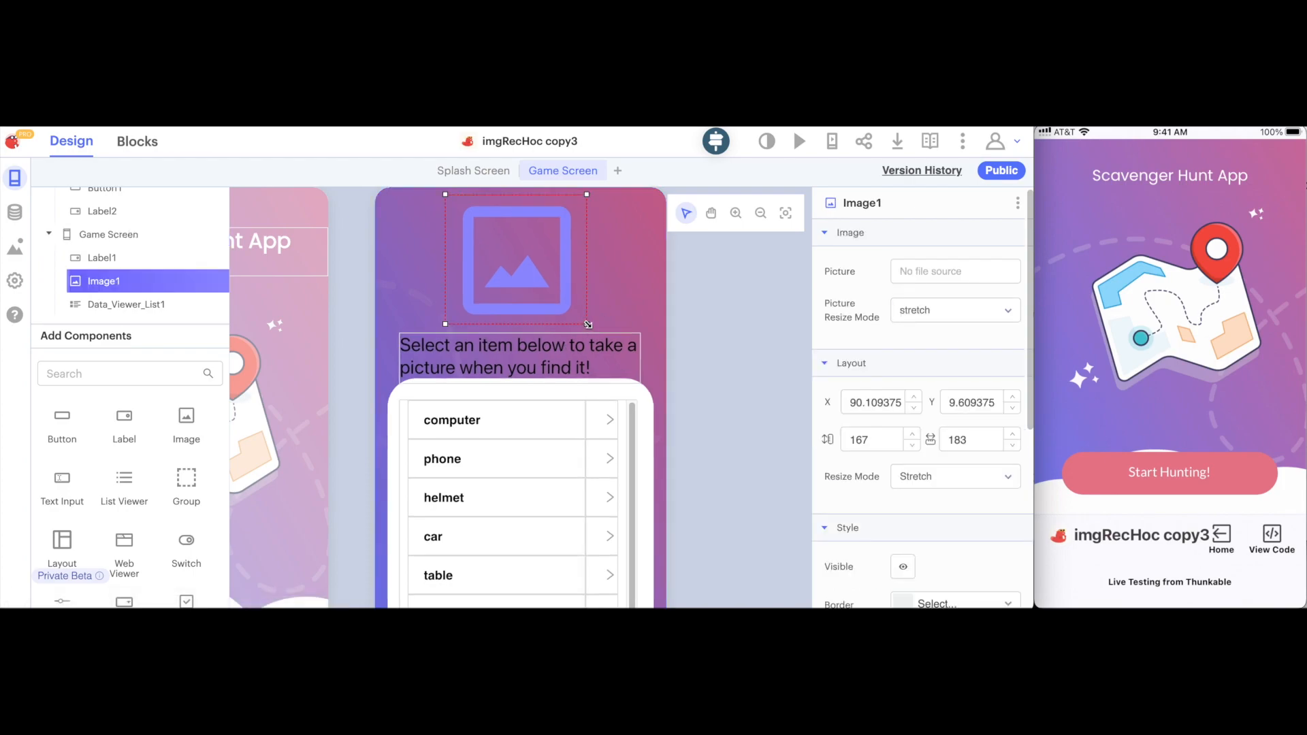
drag(577, 287, 577, 288)
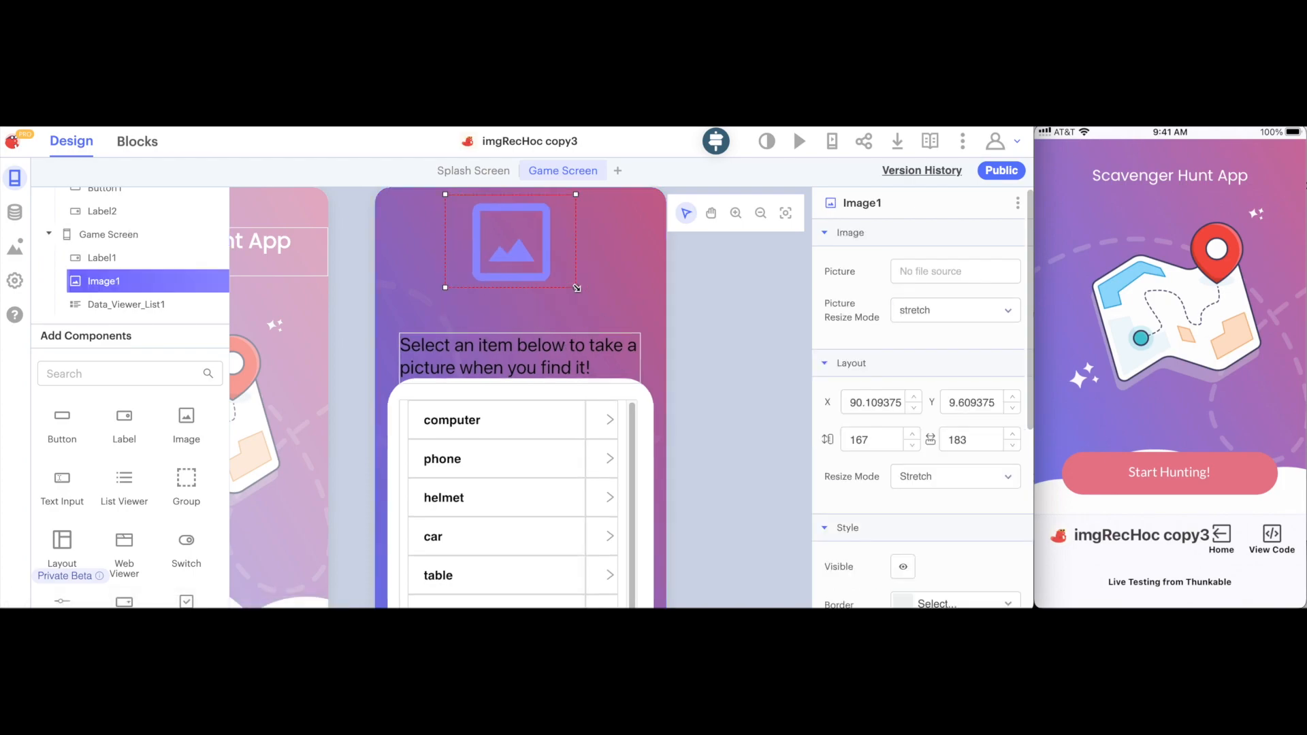
click(571, 344)
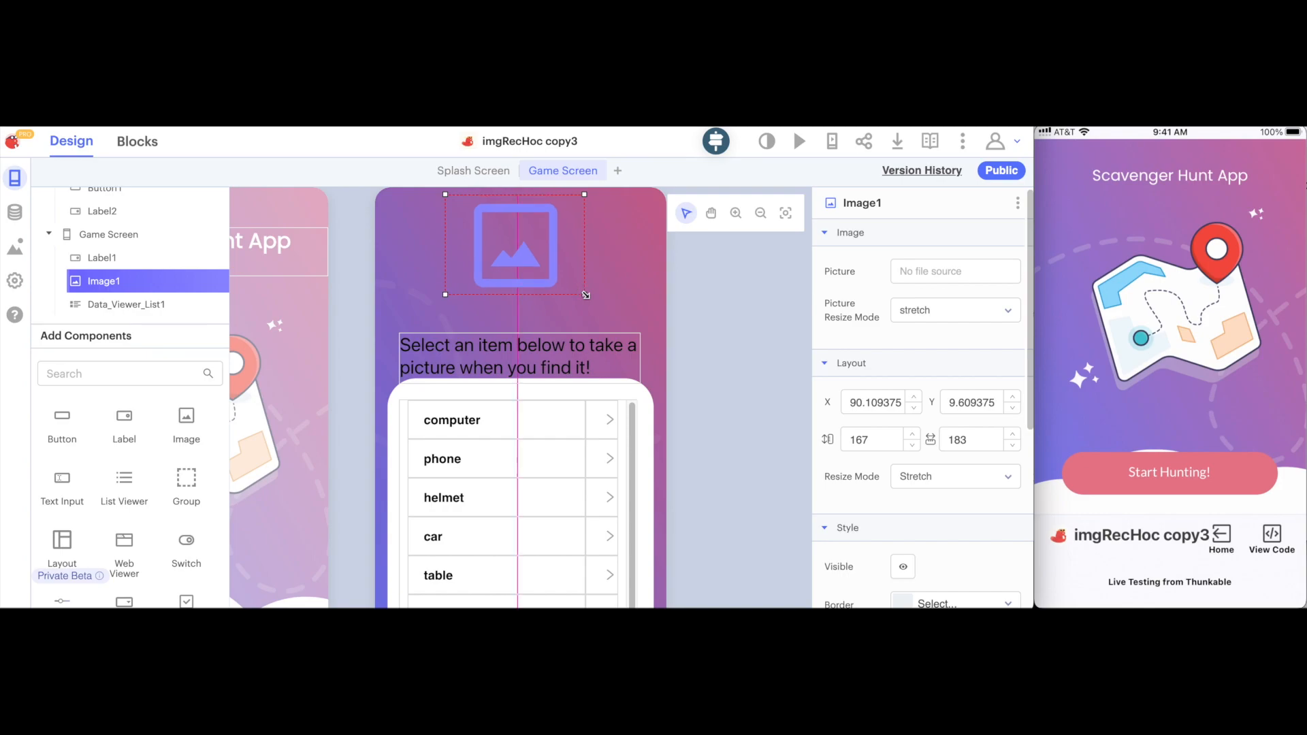
Step: Set the instruction label's font to Lato at size 18 and move the label up to just beneath the image
click(570, 349)
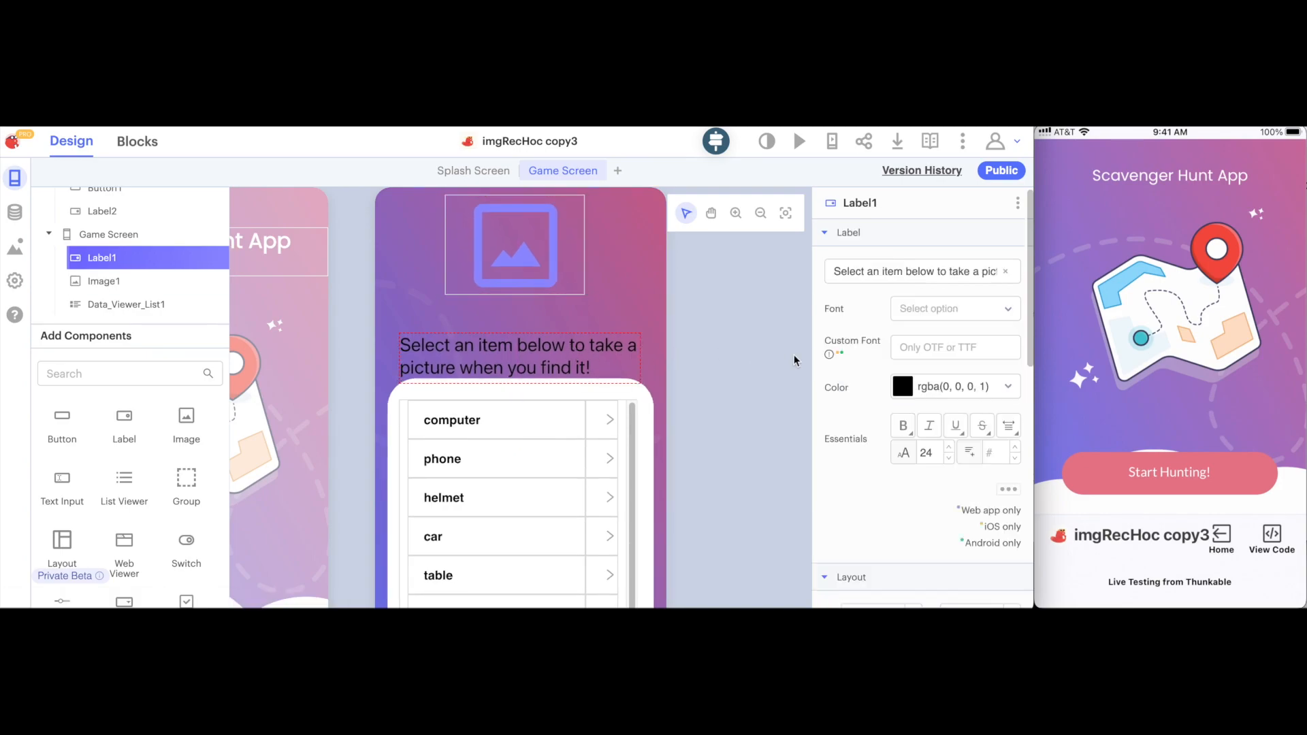
click(920, 272)
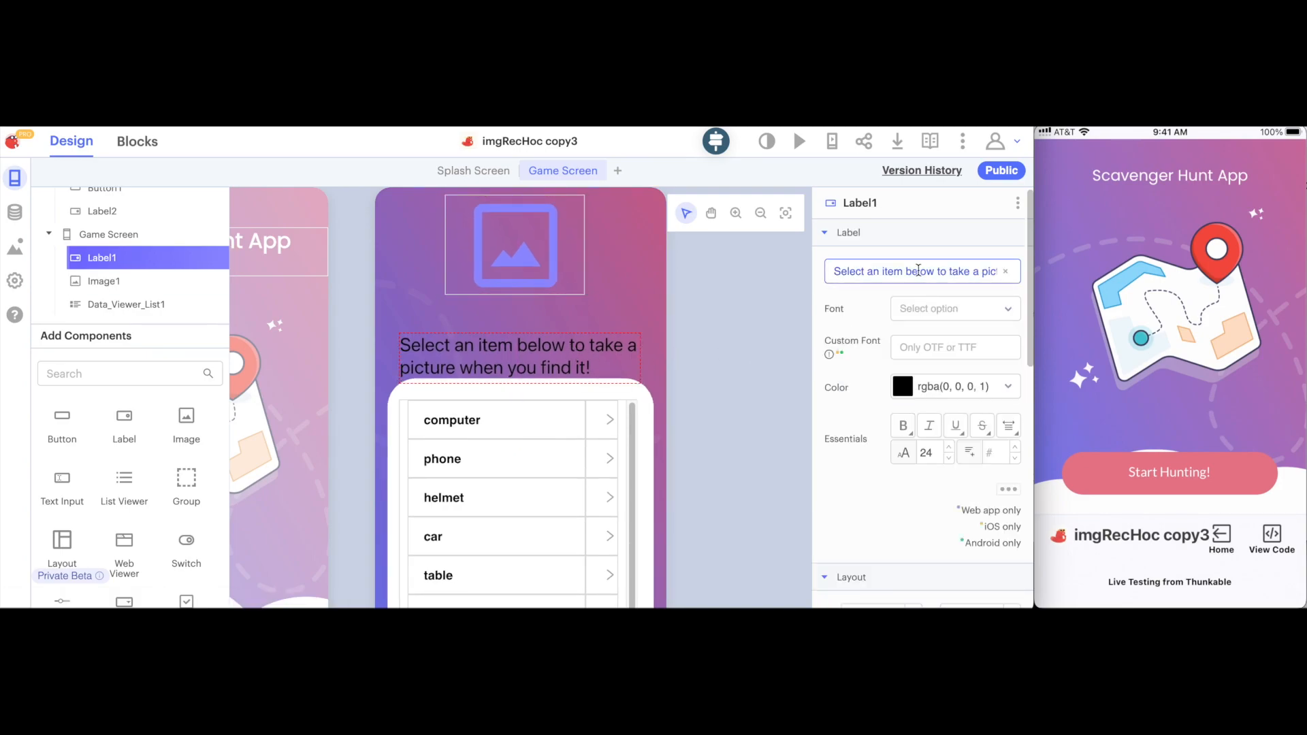
click(918, 313)
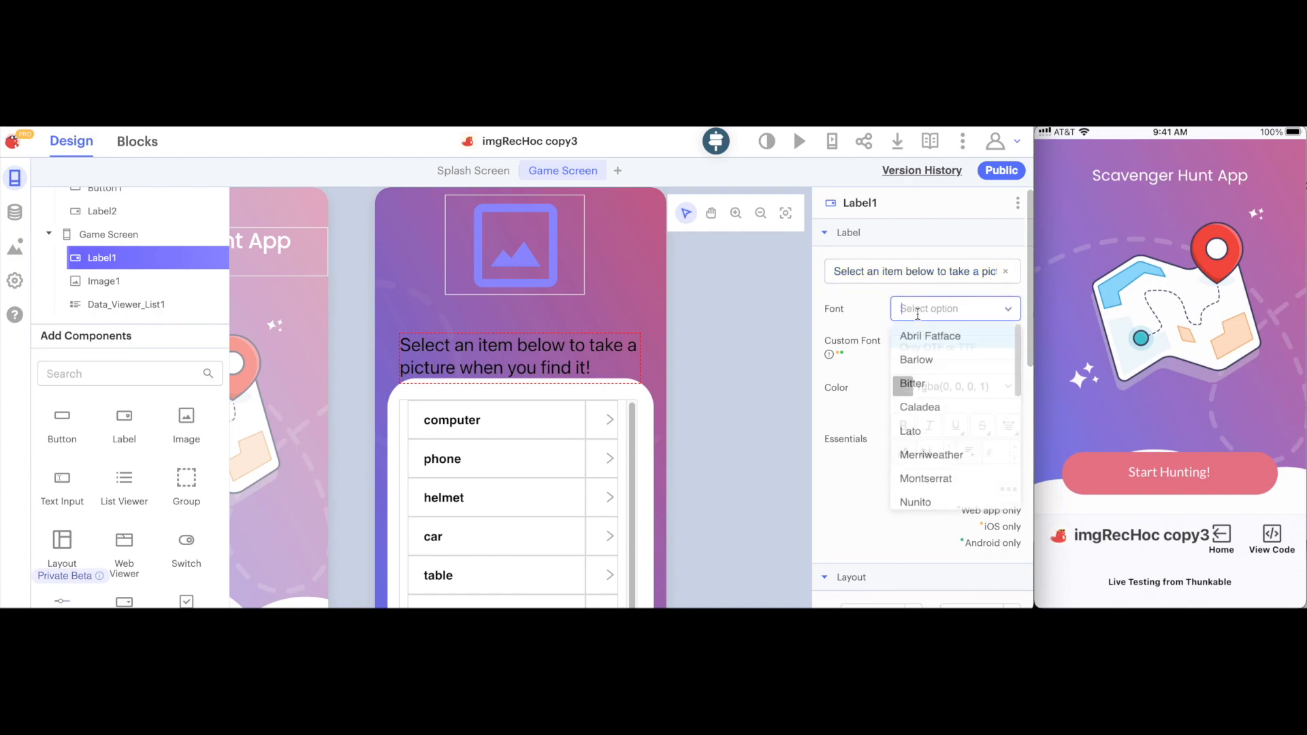
click(911, 431)
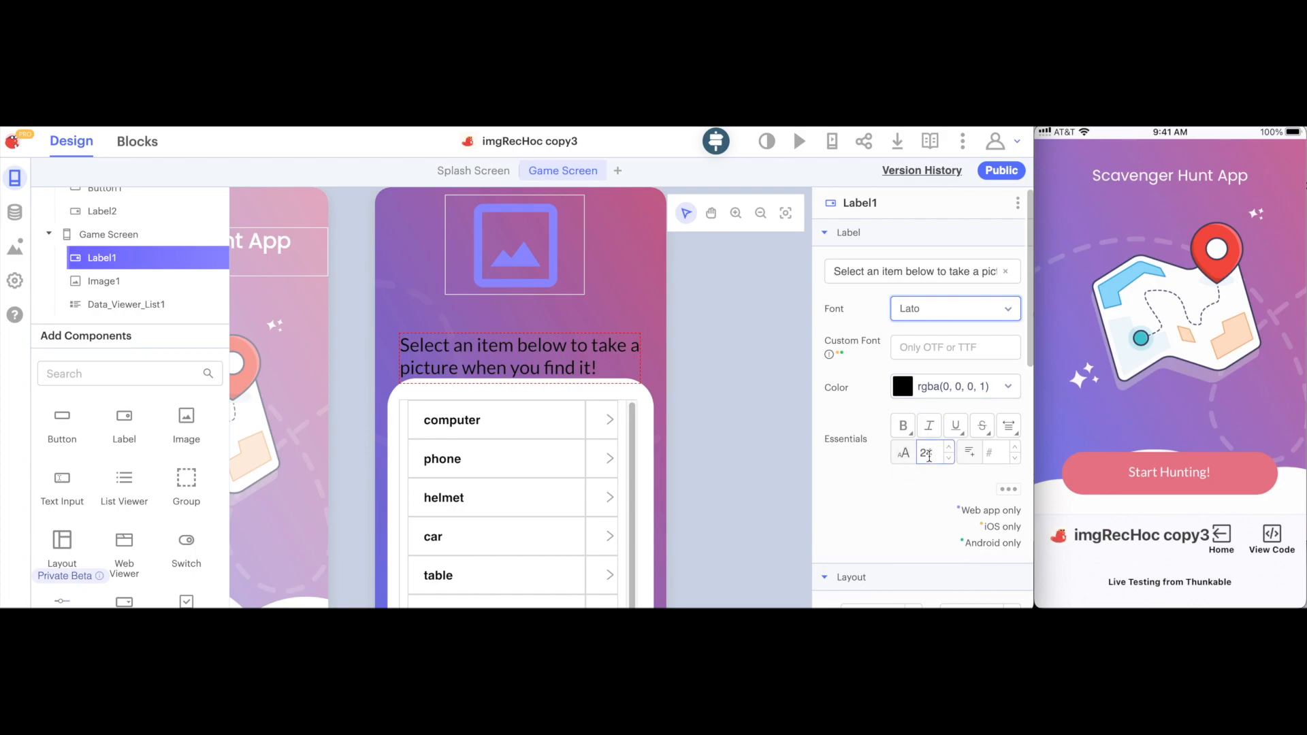
double_click(929, 454)
text(18)
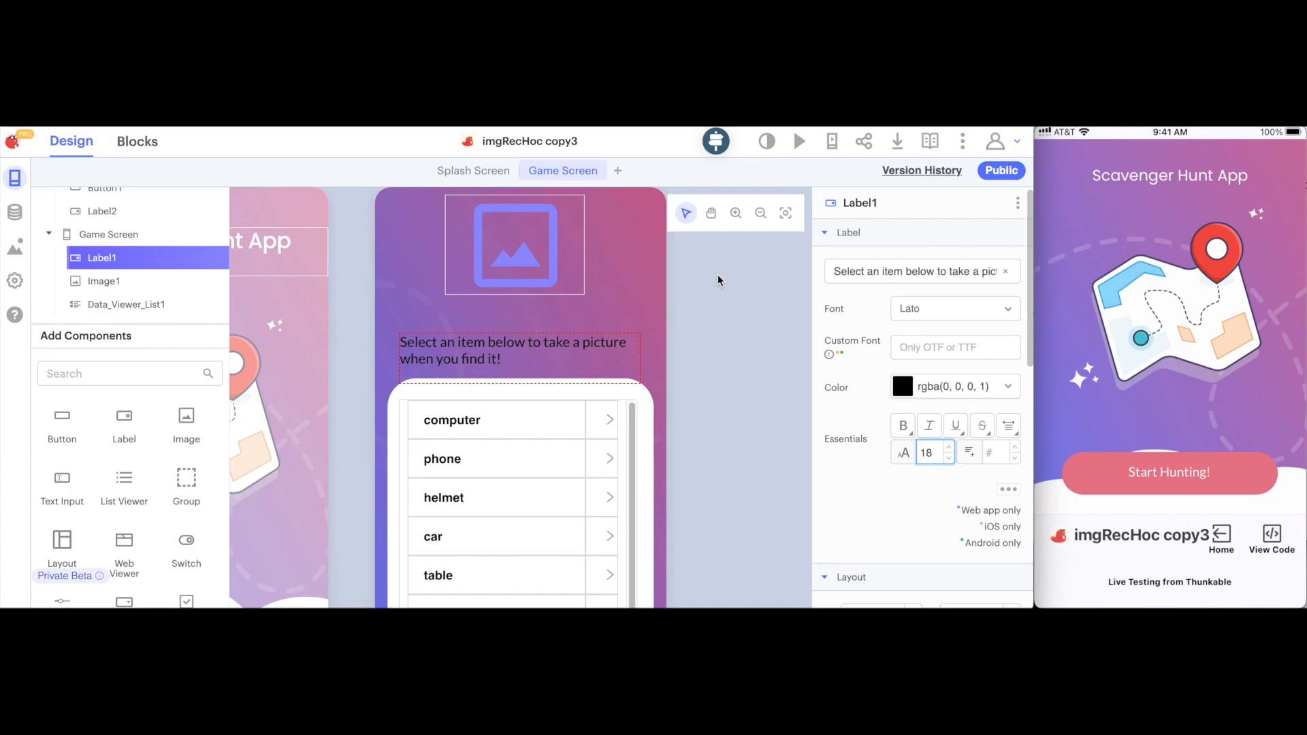
click(587, 352)
drag(579, 349, 577, 324)
Step: Change the instruction label's text color to white and center its text
click(928, 388)
click(928, 388)
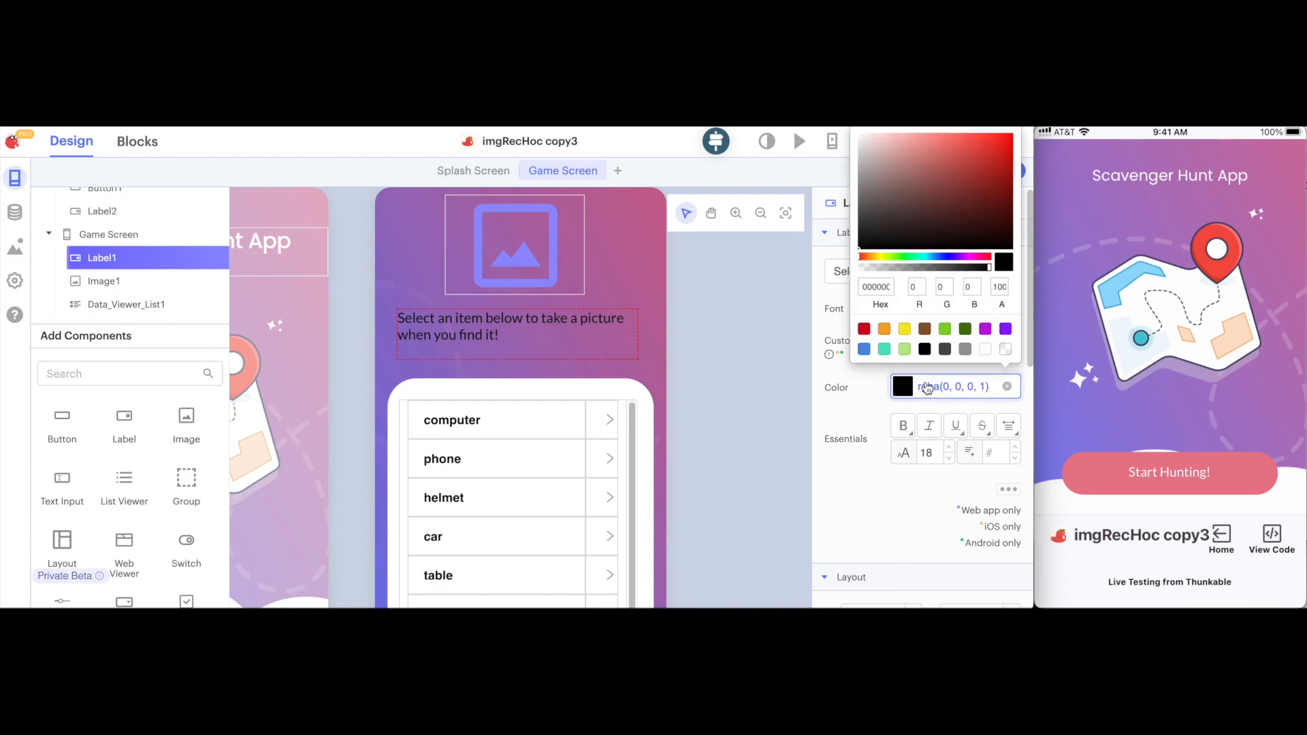
click(990, 351)
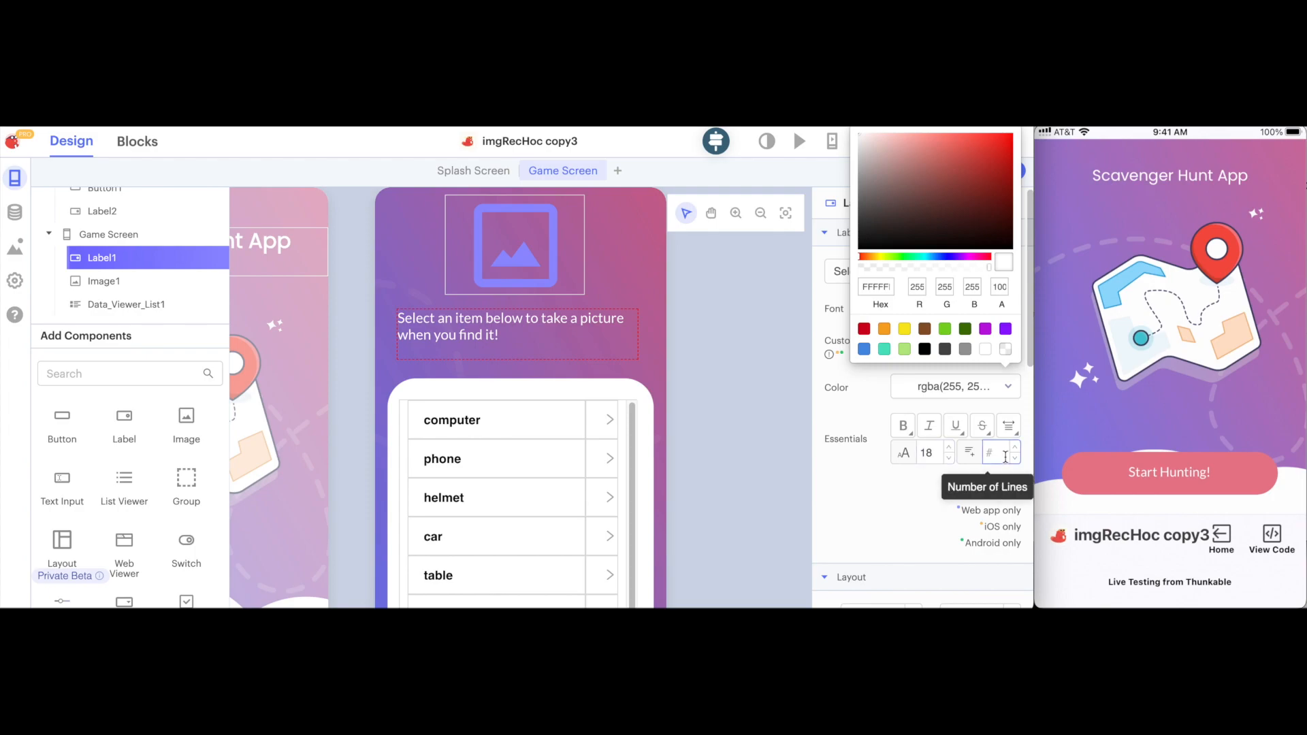
click(1009, 426)
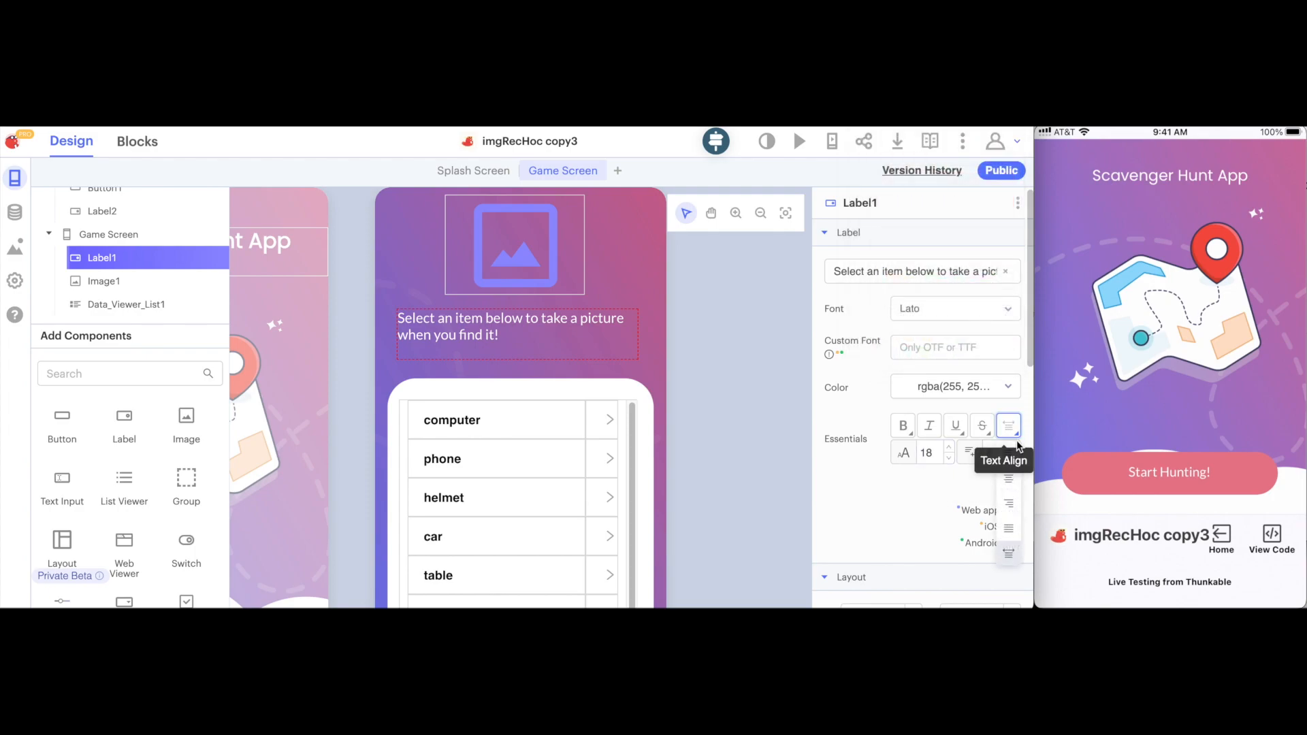
click(1012, 481)
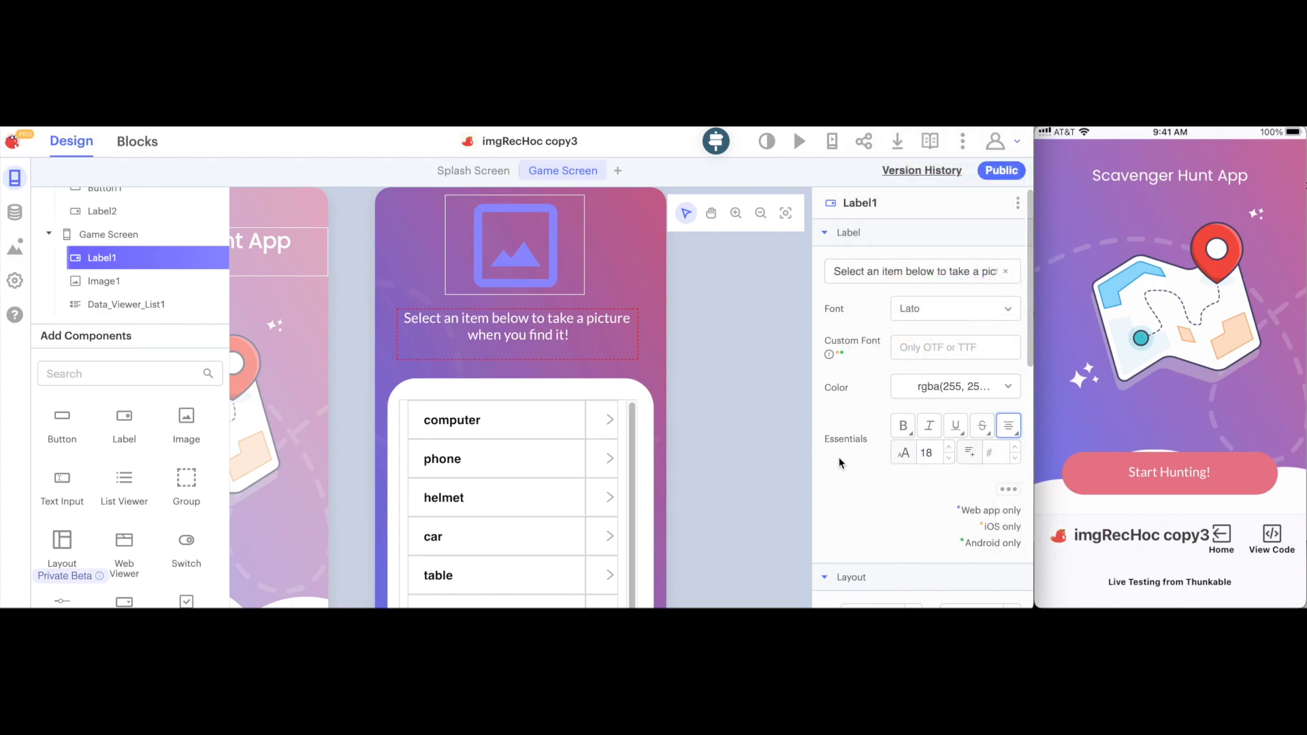
click(633, 329)
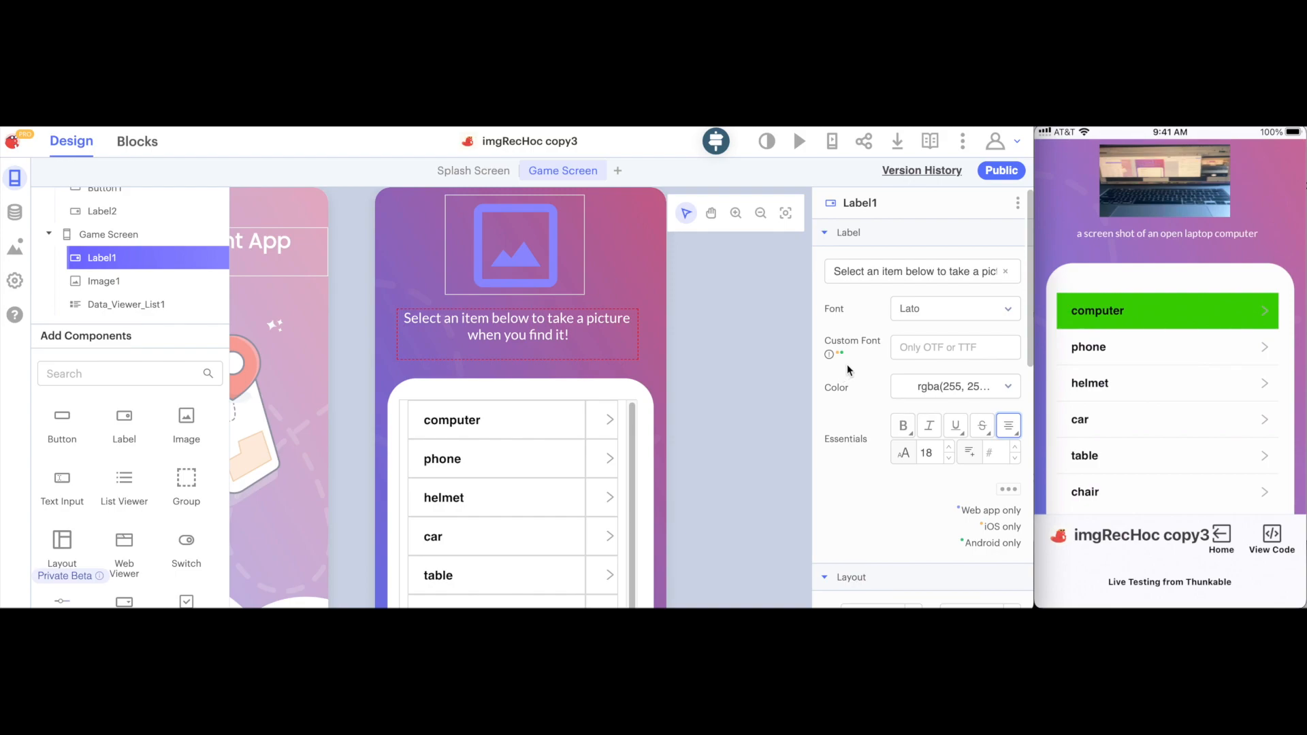
mouse_move(1228, 229)
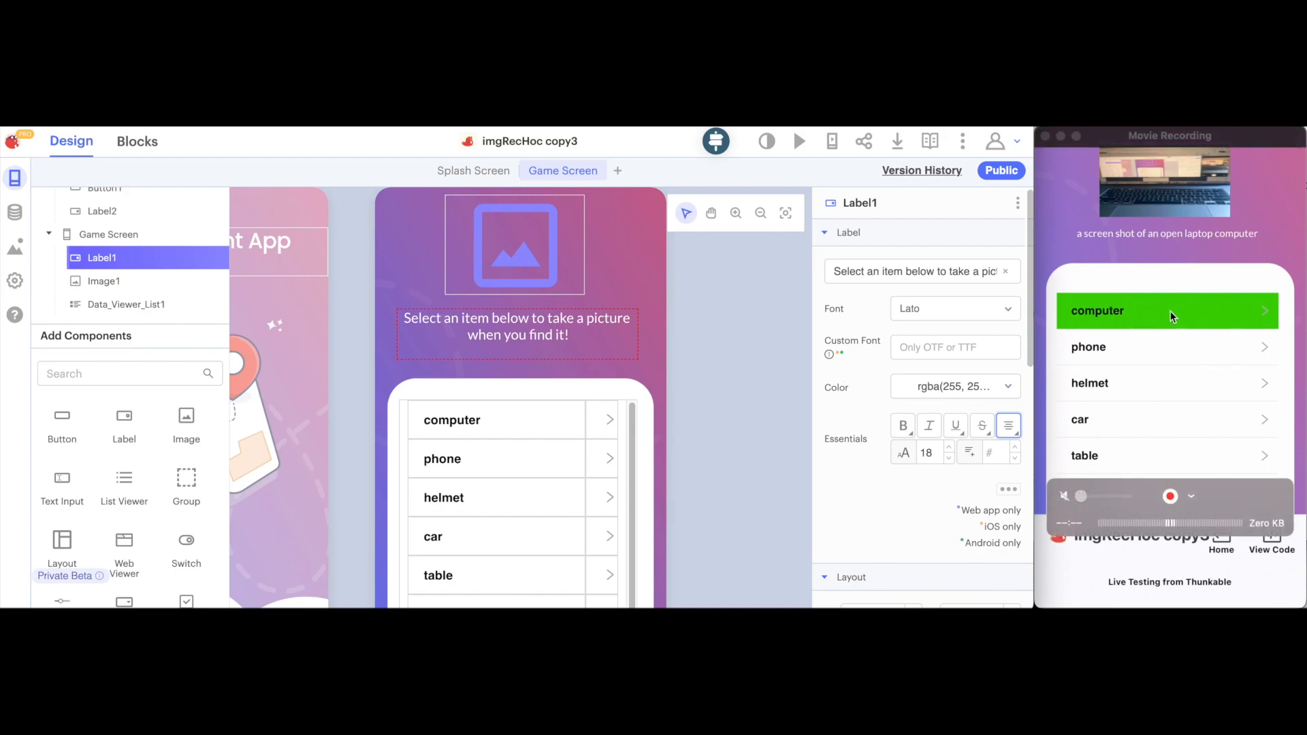